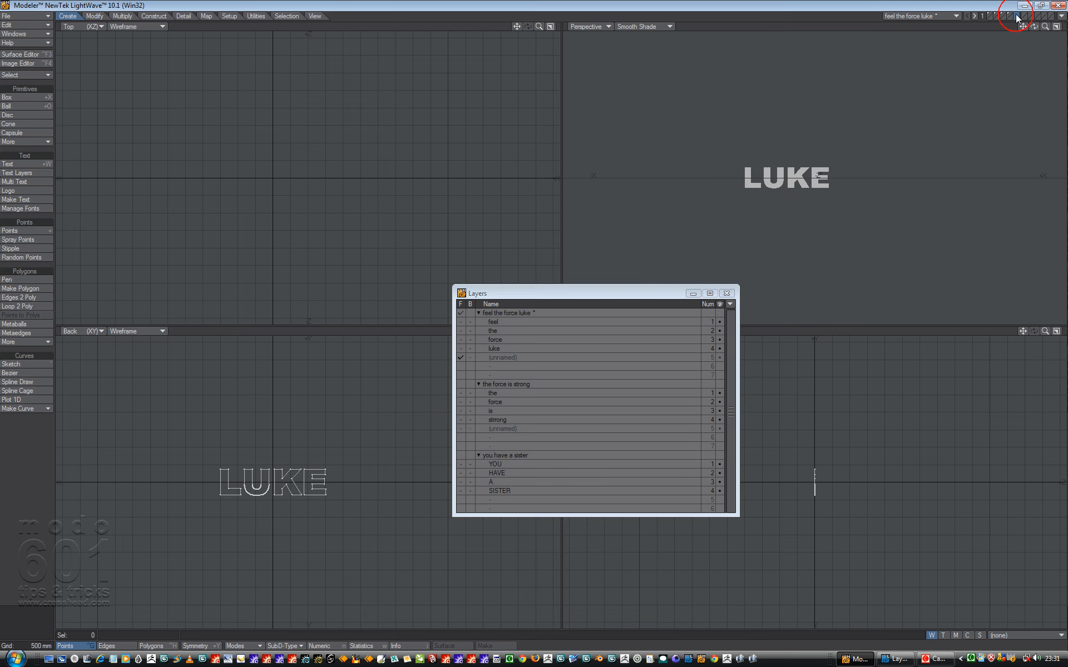
# - Create the text SISTER in empty layer 5 of the feel the force luke object and center it on the origin
pyautogui.click(1016, 17)
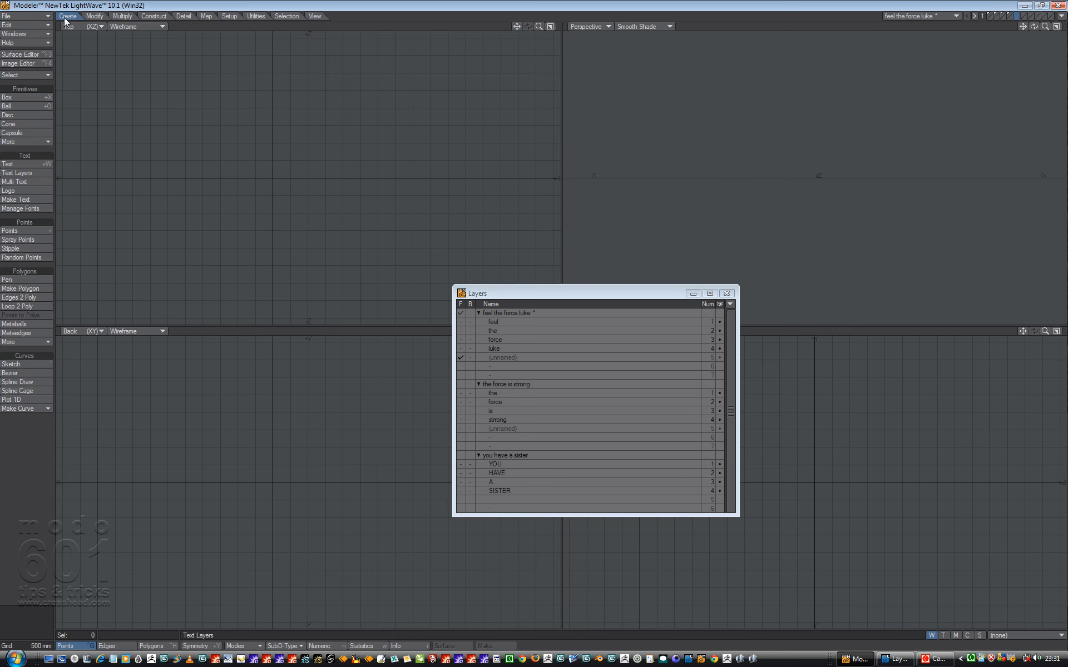
pyautogui.click(15, 165)
pyautogui.click(248, 470)
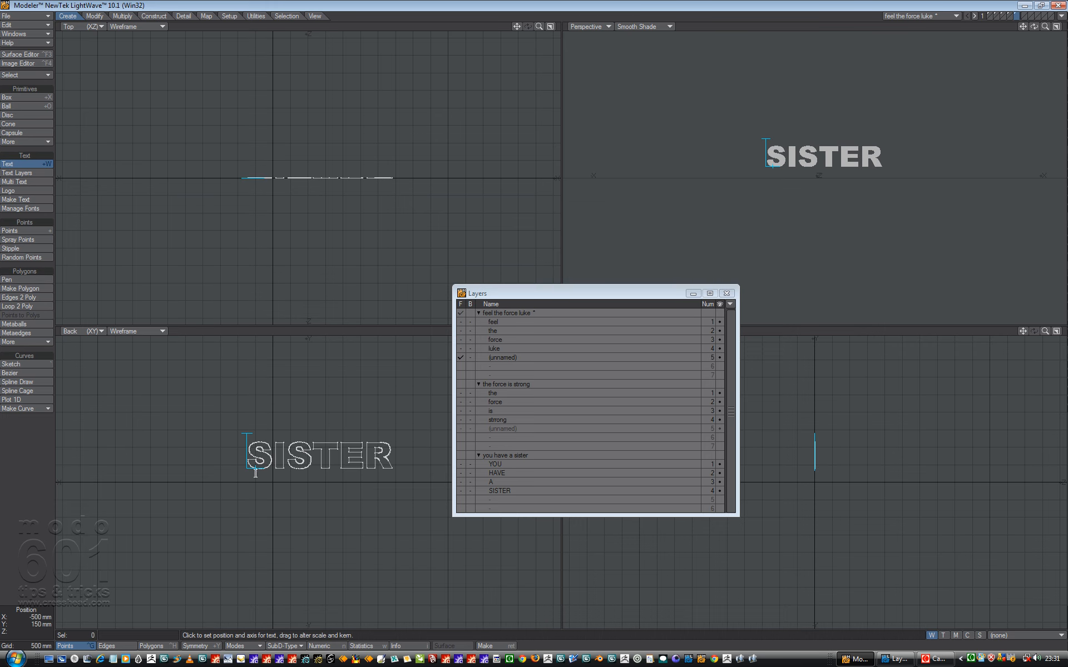
pyautogui.press('space')
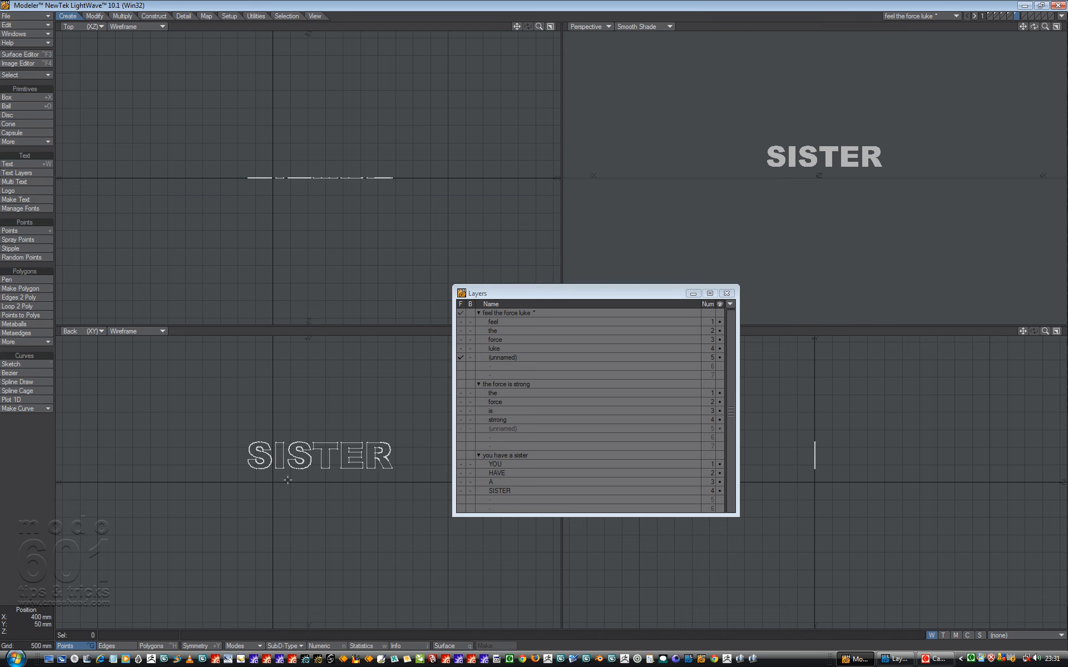
pyautogui.press('F2')
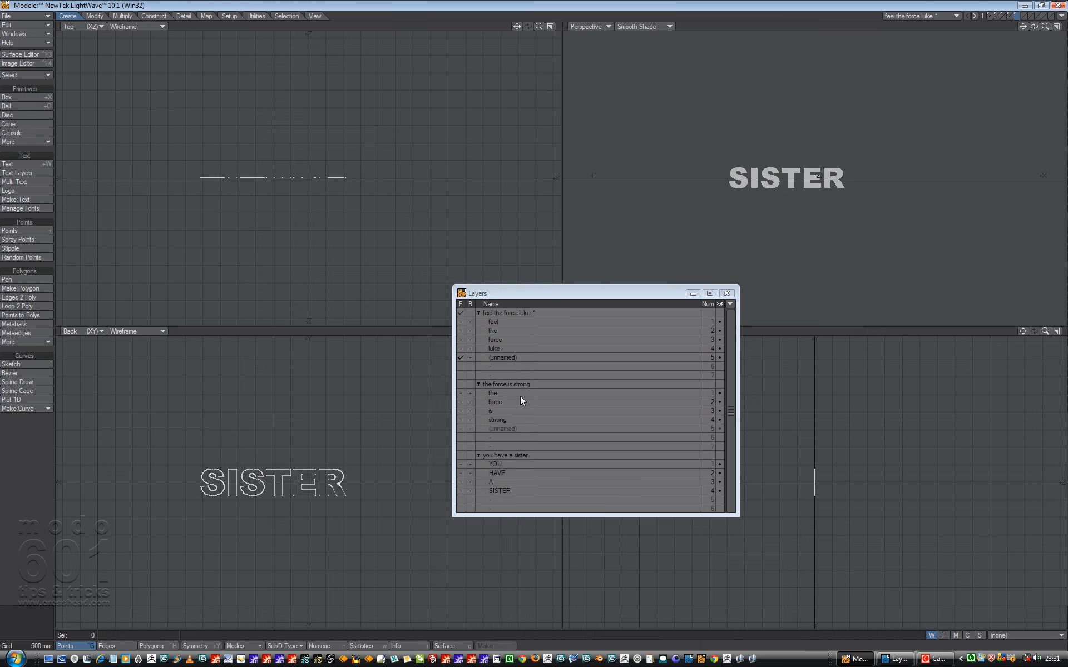
# - Name layer 5 of the feel the force luke object "sister"
pyautogui.doubleClick(502, 357)
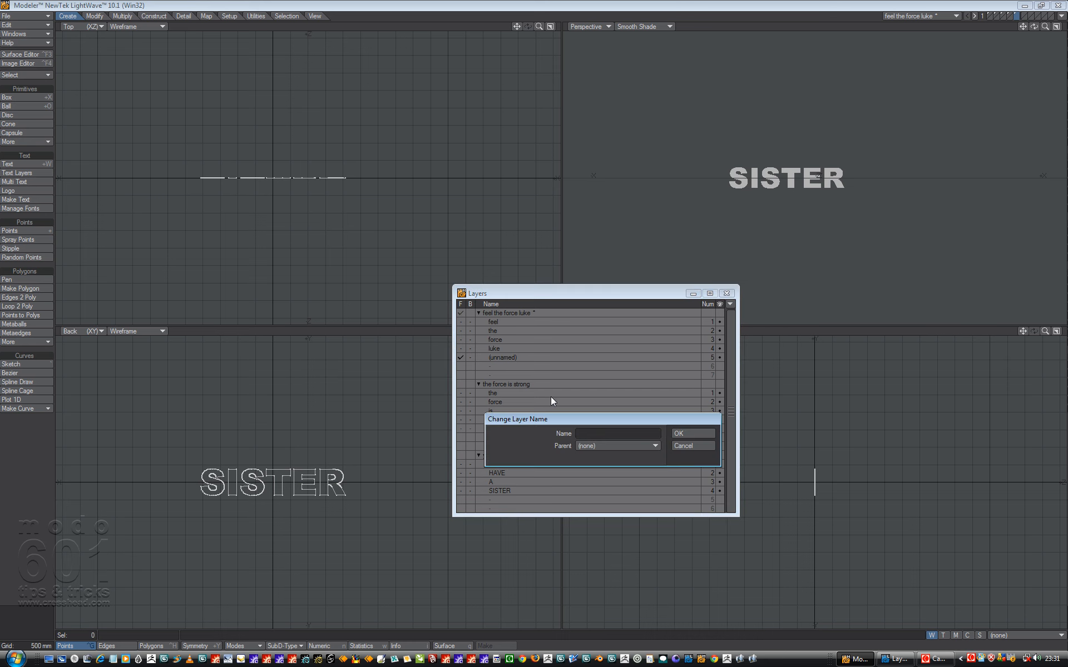
pyautogui.write('sister')
pyautogui.press('Return')
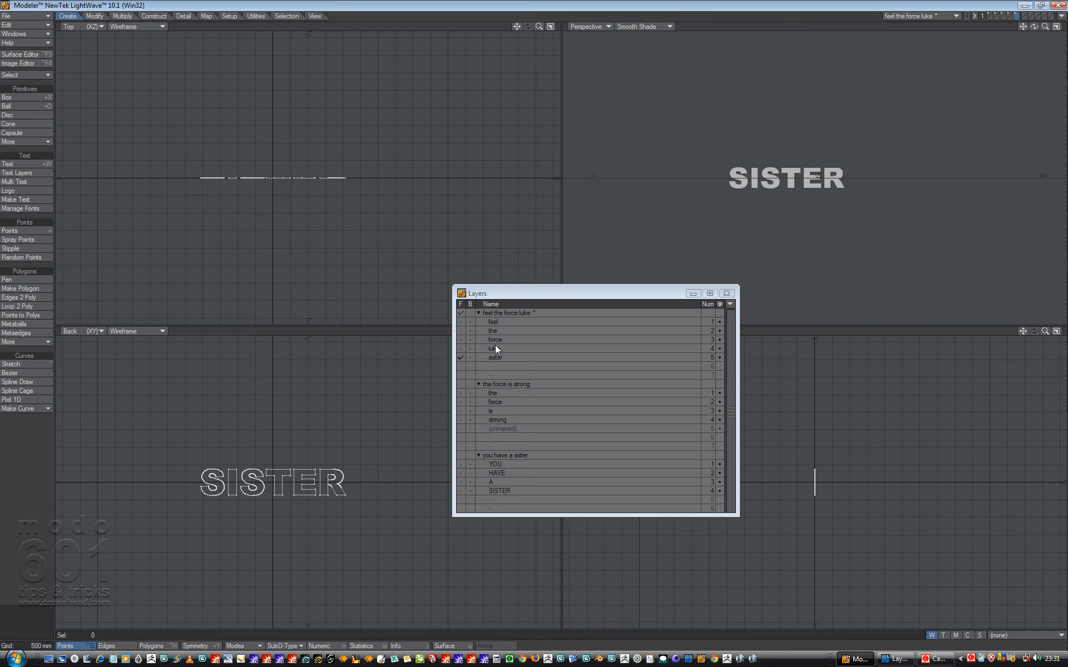
# - Delete the SISTER text from layer 5 and clear that layer's name
pyautogui.click(503, 360)
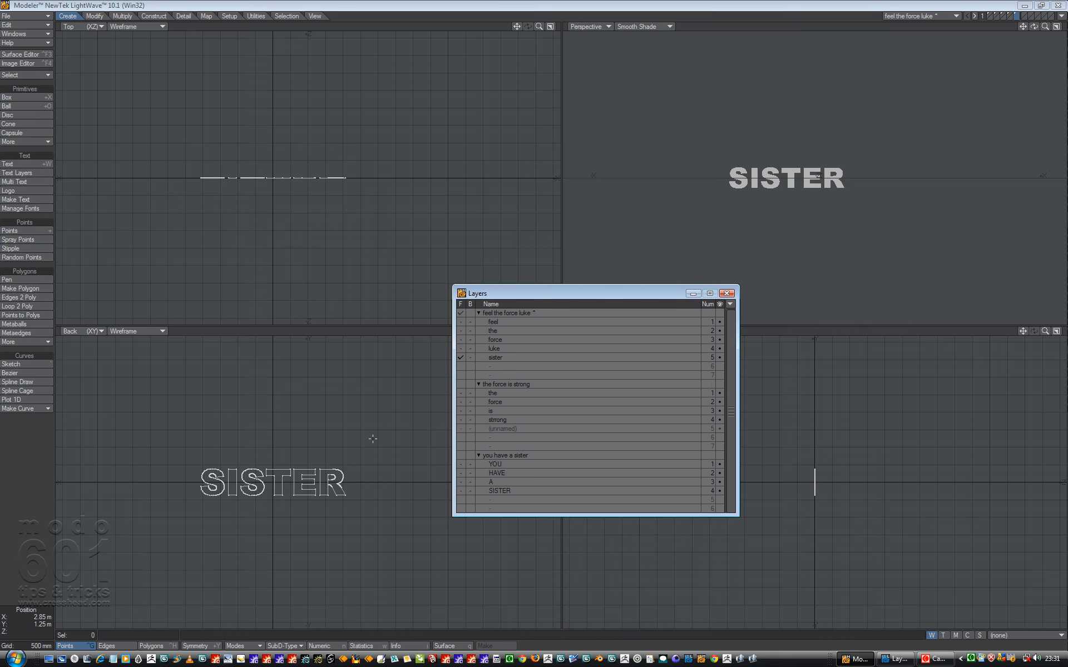
pyautogui.press('Delete')
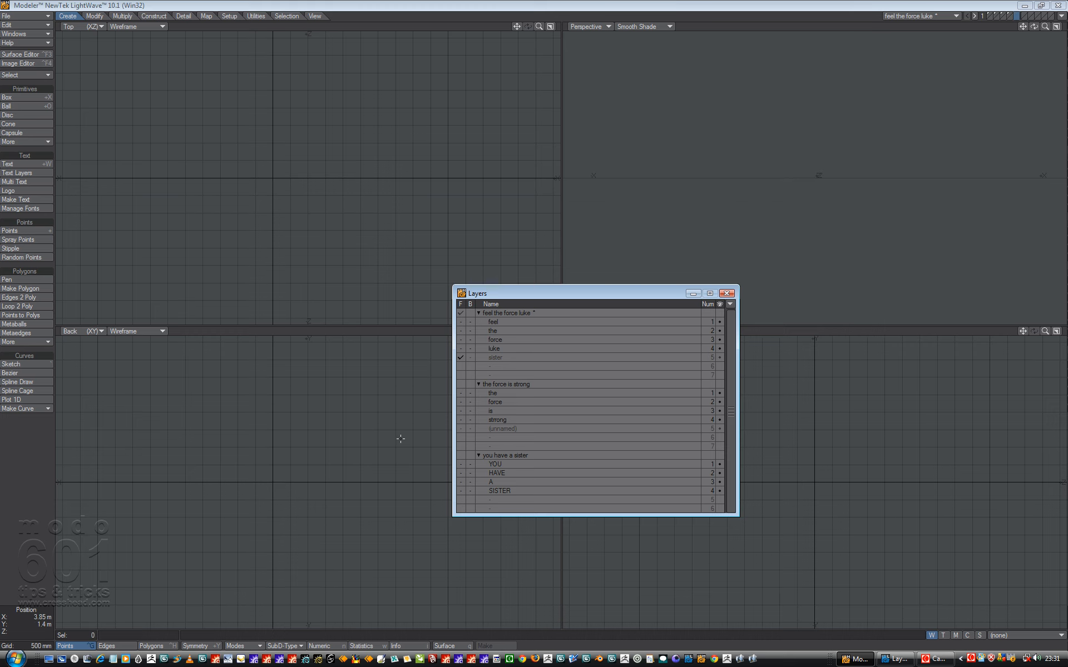
pyautogui.click(503, 359)
pyautogui.doubleClick(503, 358)
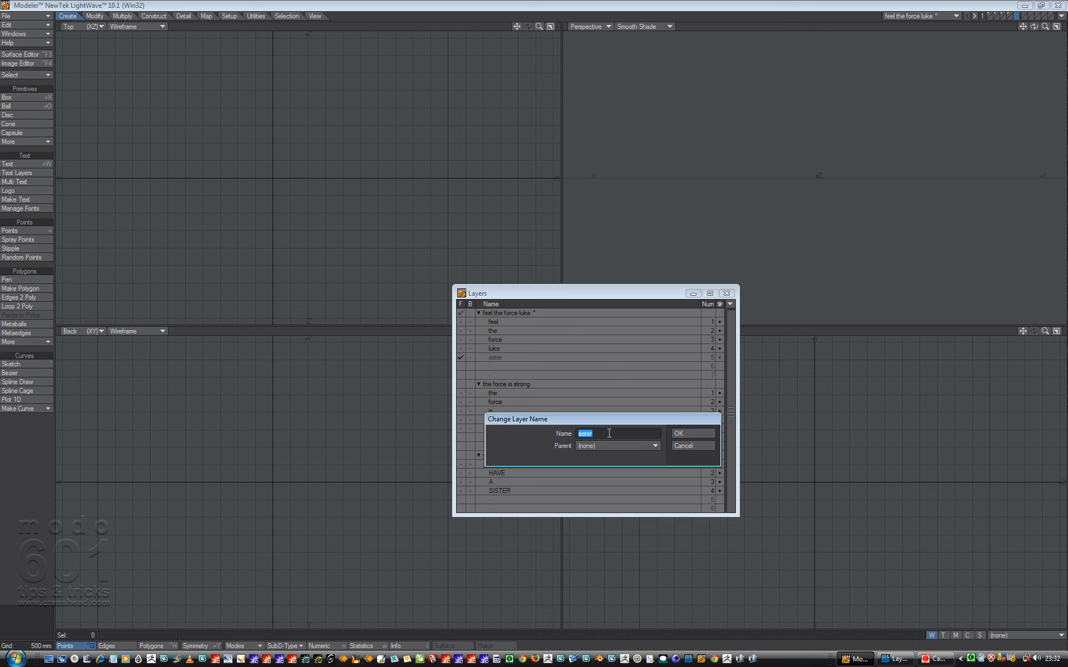
pyautogui.press('BackSpace')
pyautogui.click(684, 436)
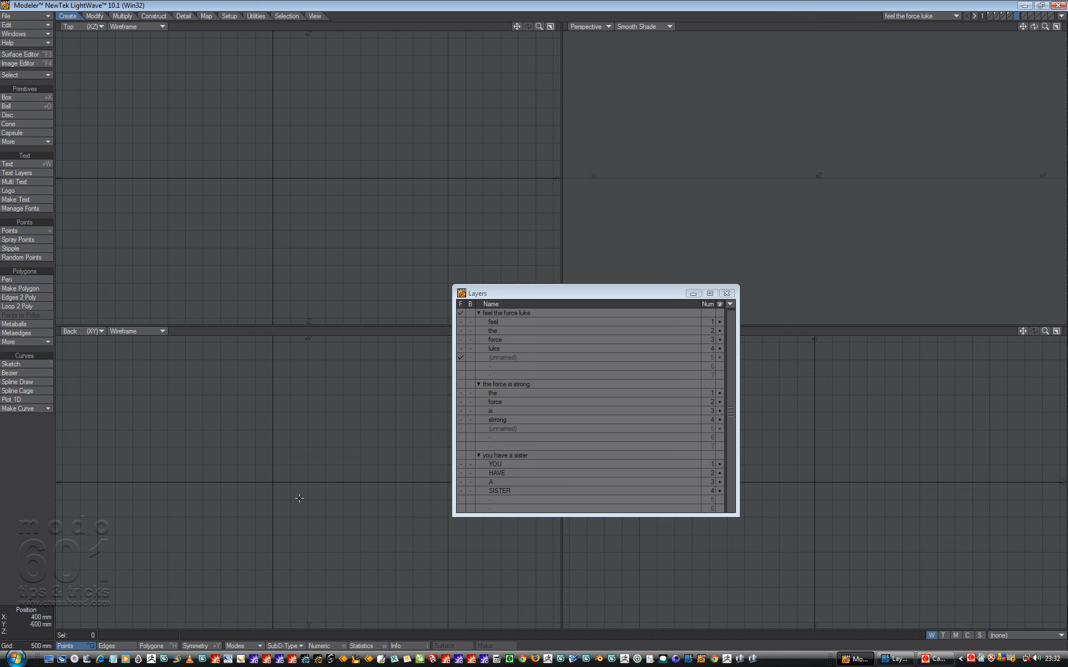
# - Close the layer list, switch to LightWave Layout and scrub the text animation back to frame 12
pyautogui.click(726, 293)
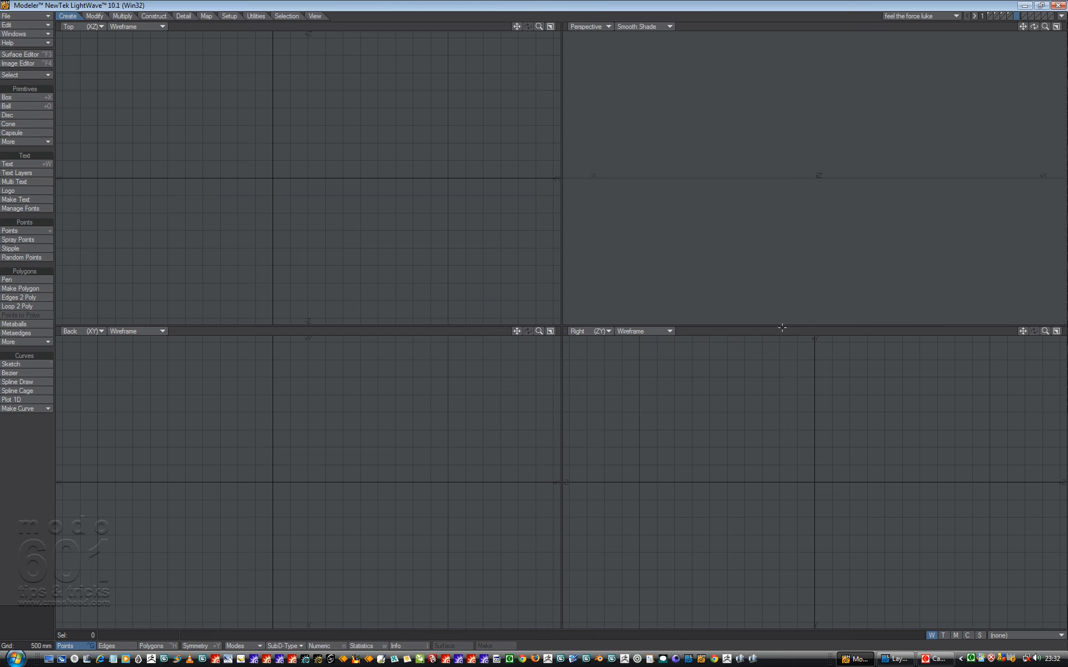
pyautogui.click(895, 659)
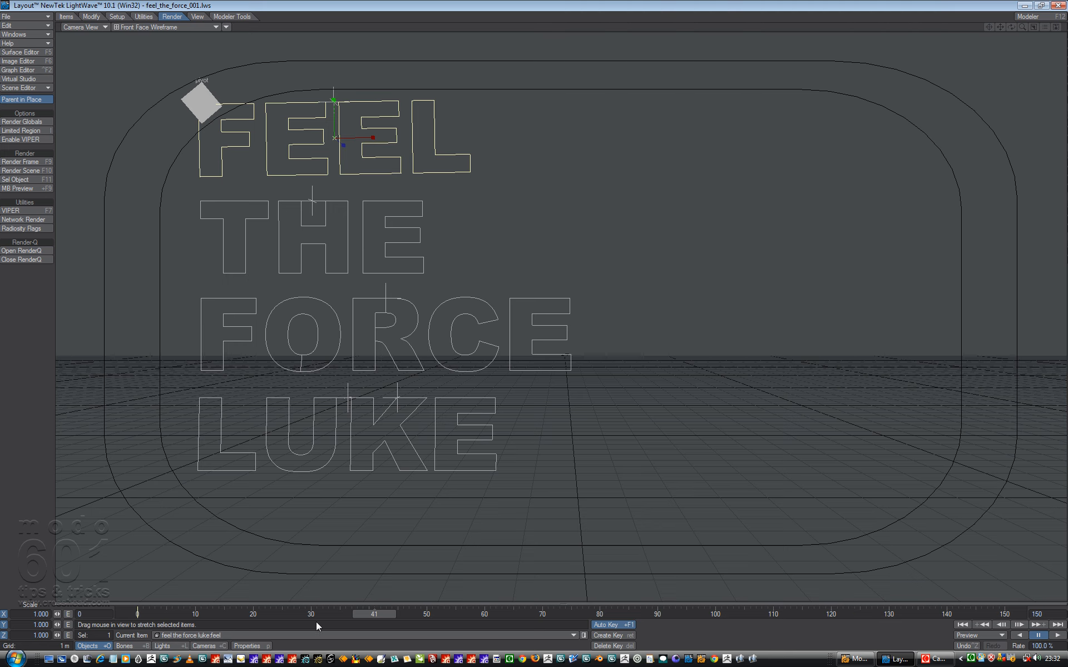
pyautogui.moveTo(383, 614); pyautogui.dragTo(265, 613)
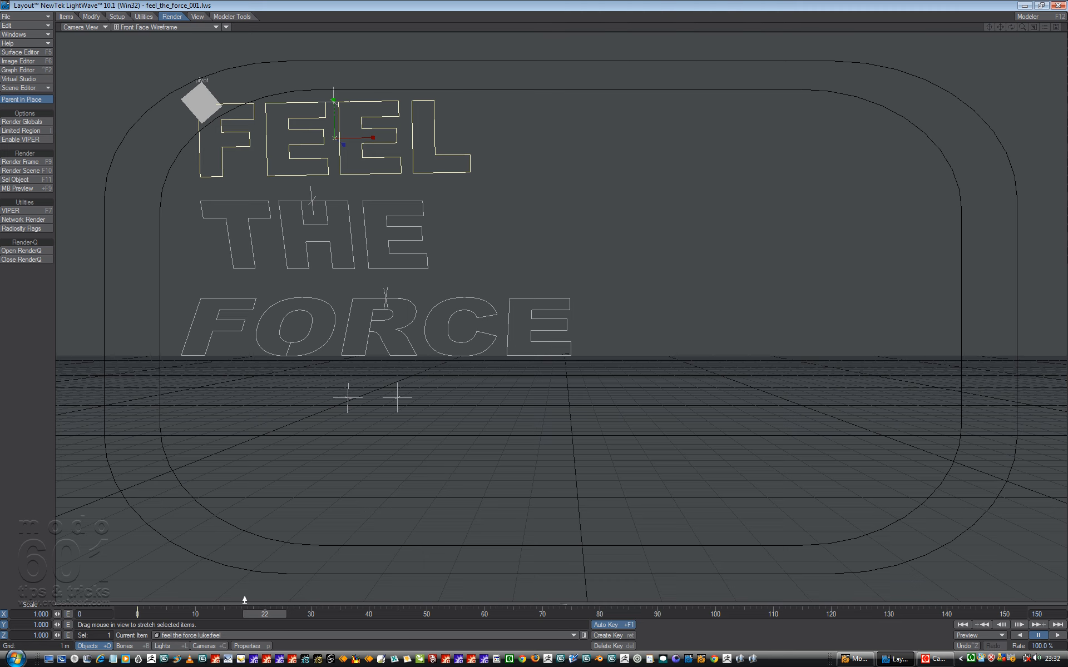
pyautogui.moveTo(263, 615); pyautogui.dragTo(207, 614)
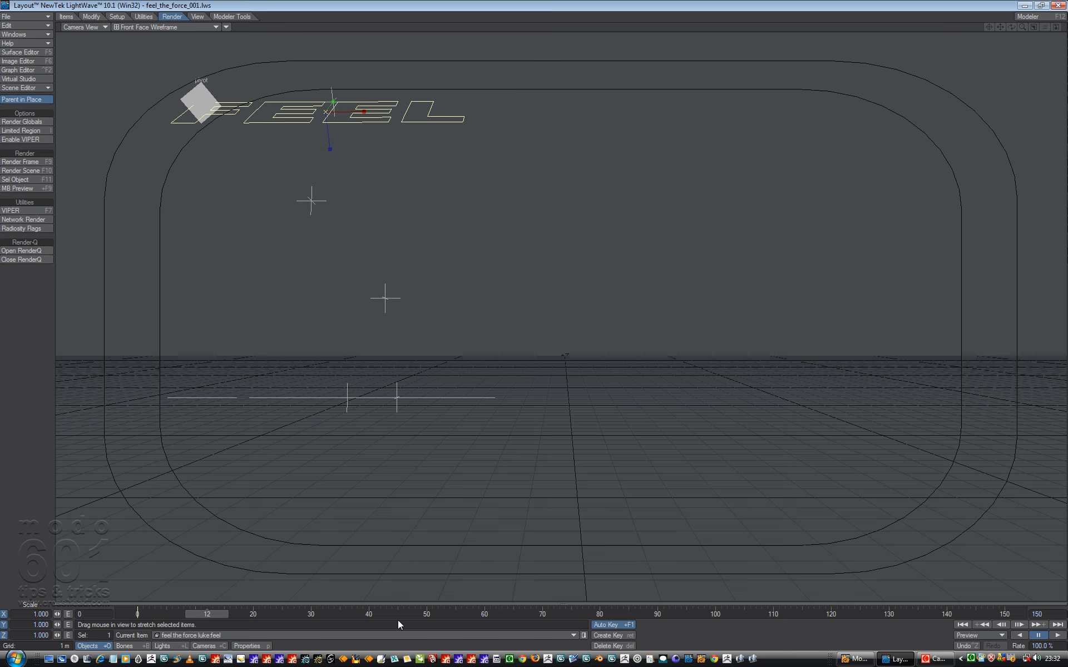
# - Select Null master in the scene's object list, try moving it sideways and undo the move
pyautogui.click(583, 636)
pyautogui.moveTo(729, 309); pyautogui.dragTo(742, 271)
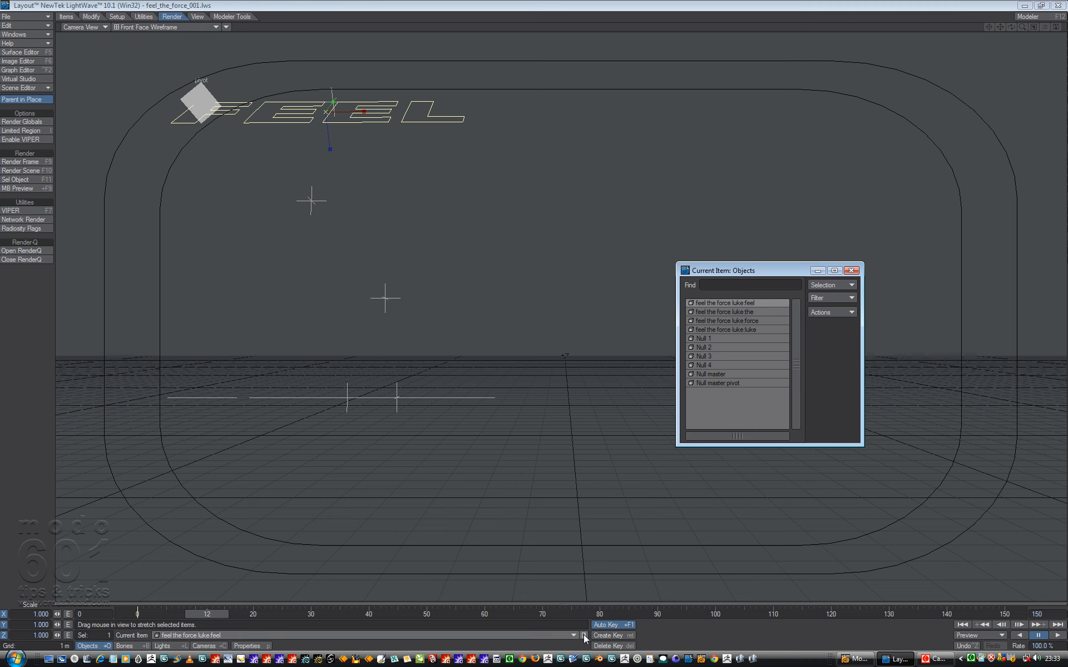
pyautogui.click(744, 374)
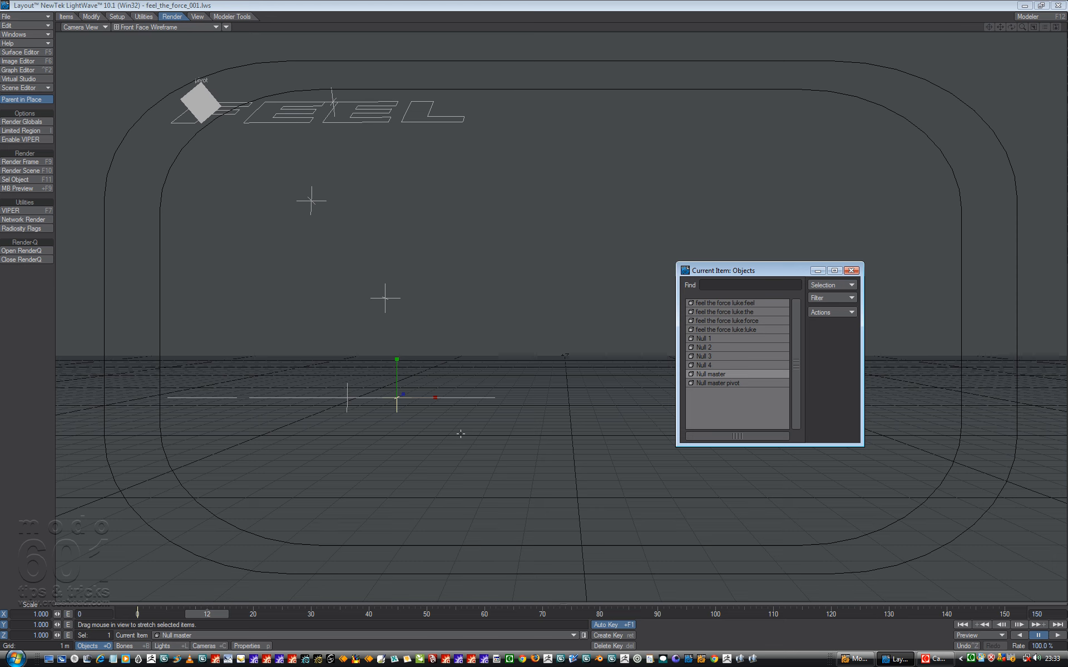
pyautogui.press('w')
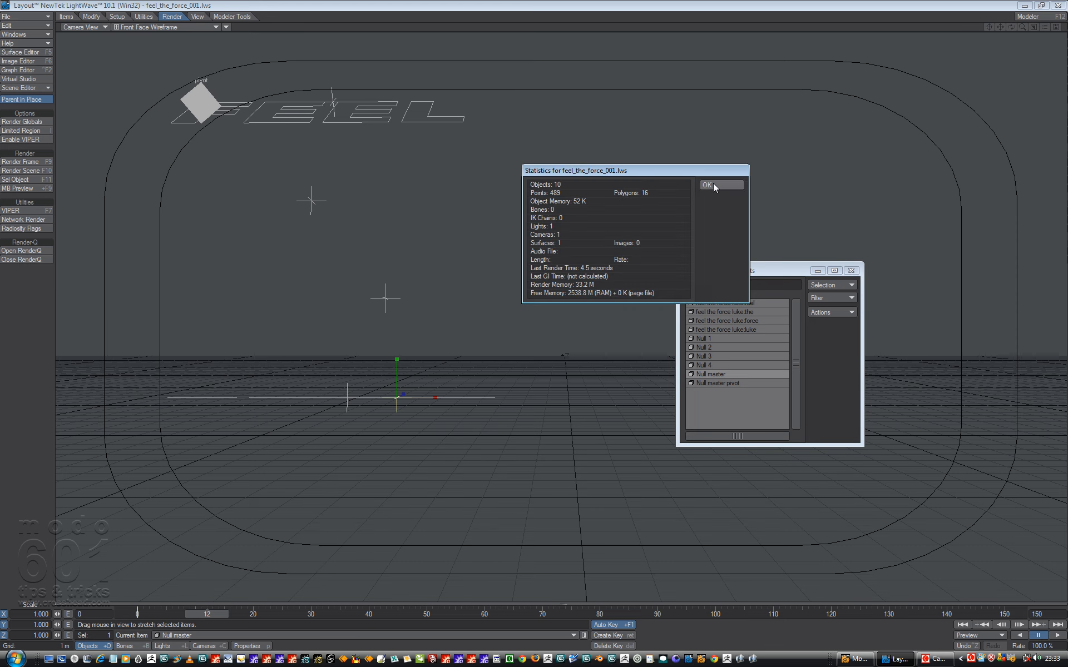
pyautogui.click(713, 187)
pyautogui.press('t')
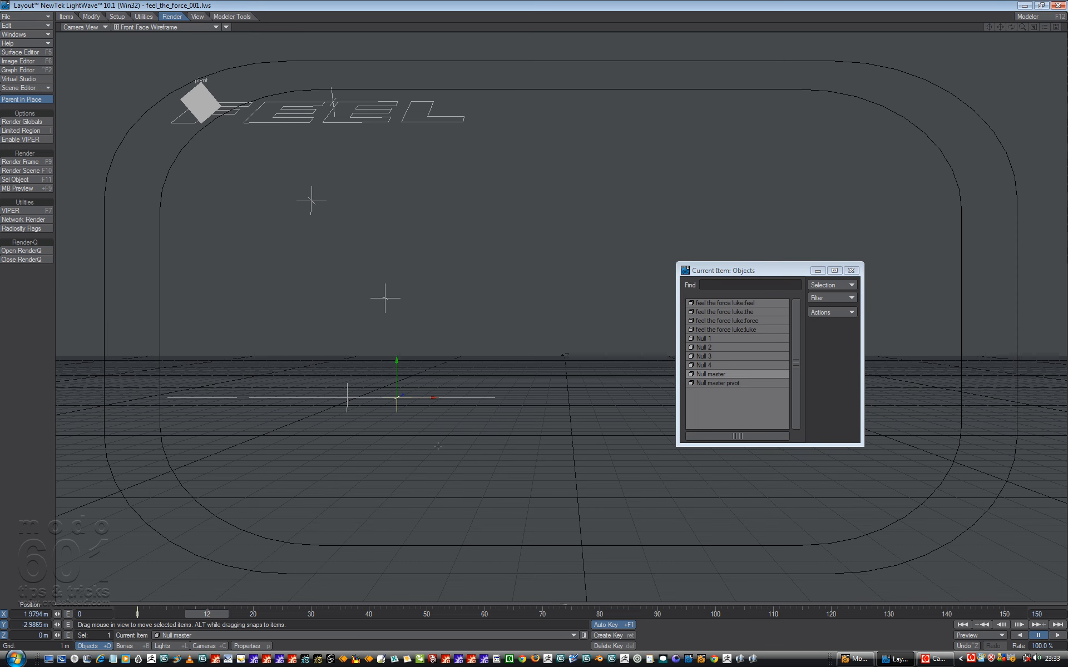
pyautogui.moveTo(533, 320); pyautogui.dragTo(484, 319)
pyautogui.moveTo(348, 399); pyautogui.dragTo(425, 400)
pyautogui.hotkey('ctrl', 'z')
# - Open the object properties of Null master pivot and look through the available custom object types
pyautogui.click(718, 383)
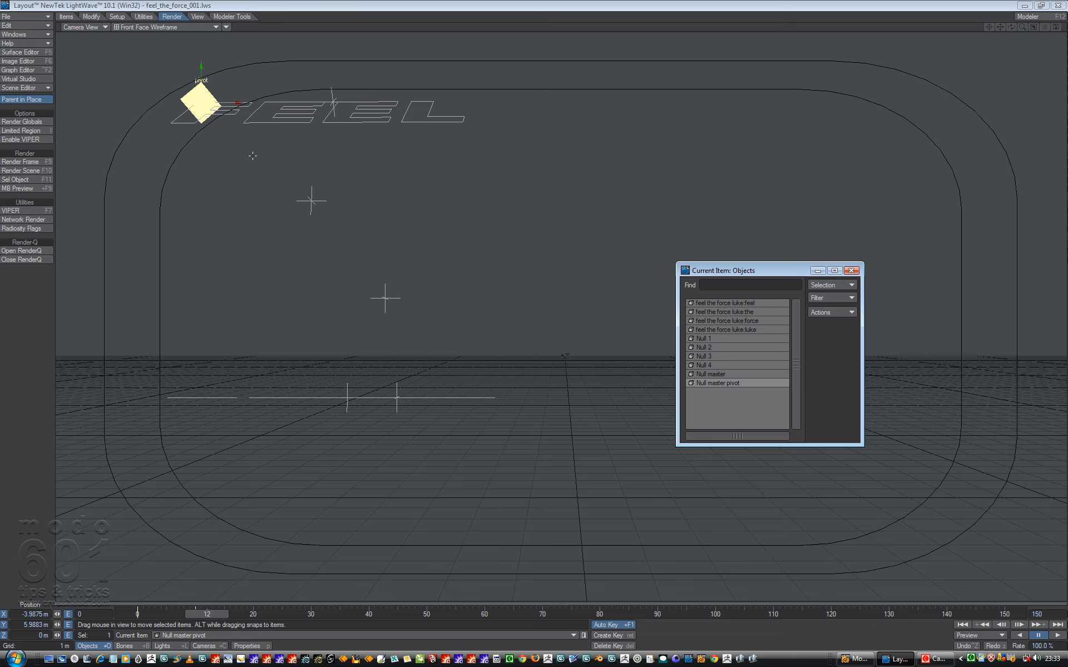
pyautogui.press('o')
pyautogui.press('p')
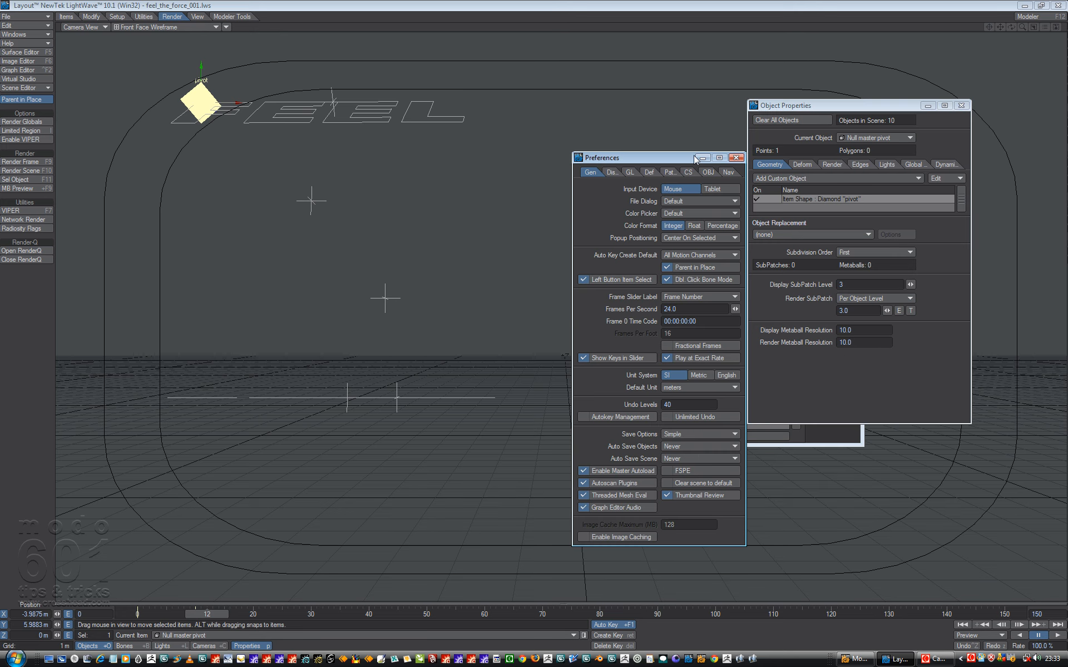
pyautogui.moveTo(679, 159); pyautogui.dragTo(654, 165)
pyautogui.click(711, 163)
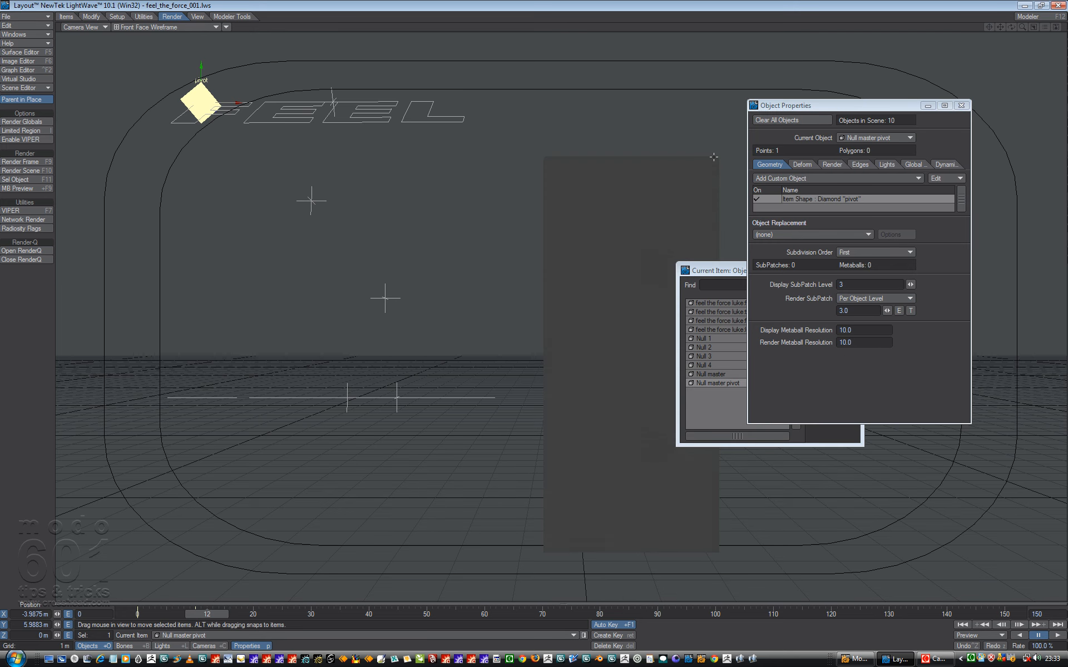
pyautogui.moveTo(807, 106); pyautogui.dragTo(491, 180)
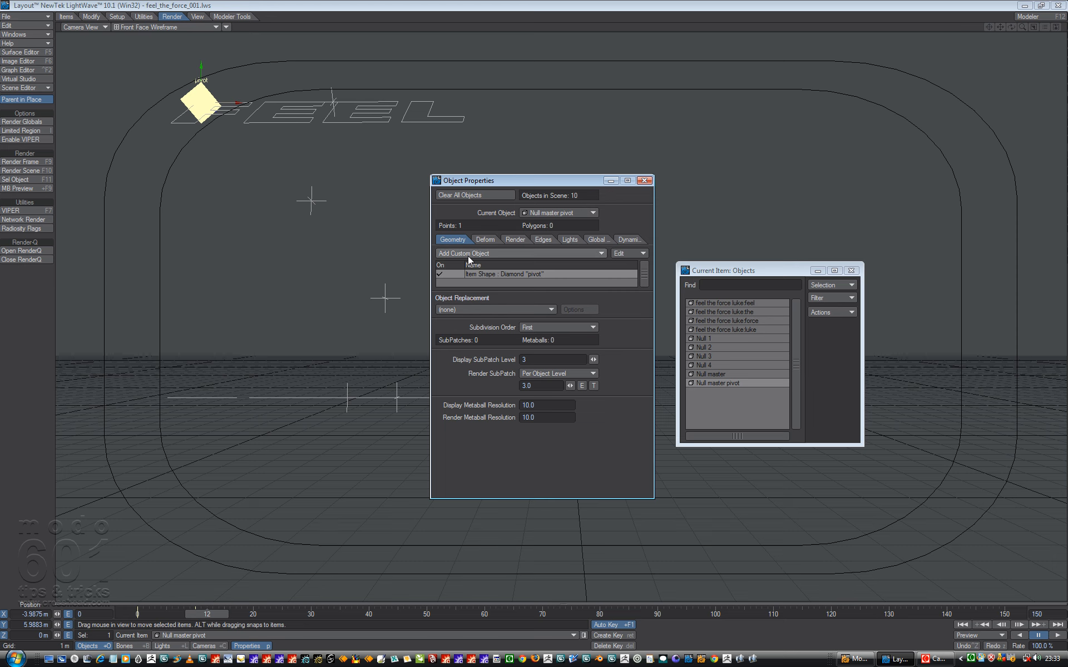
pyautogui.click(476, 256)
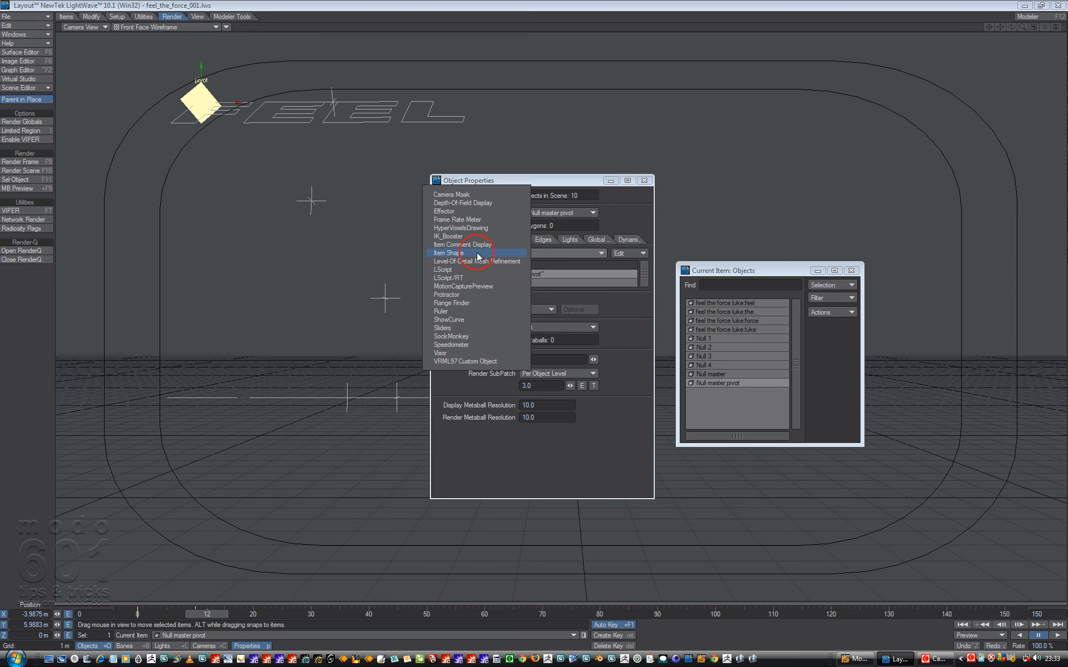
pyautogui.click(613, 215)
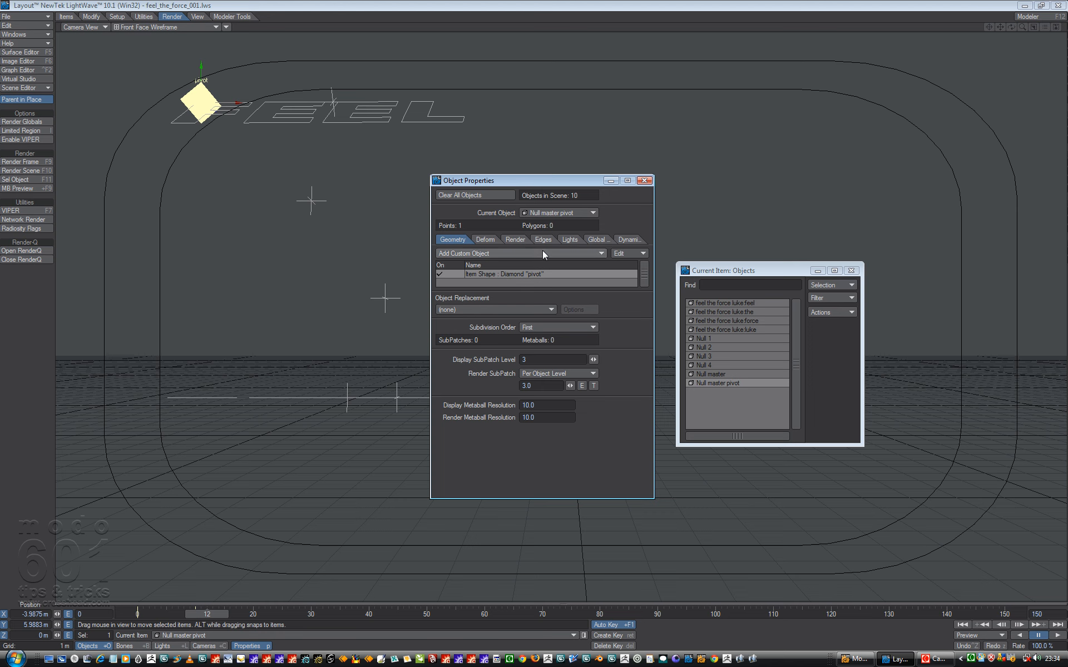
# - Set the scale of the pivot null's diamond Item Shape to 250 mm
pyautogui.doubleClick(536, 275)
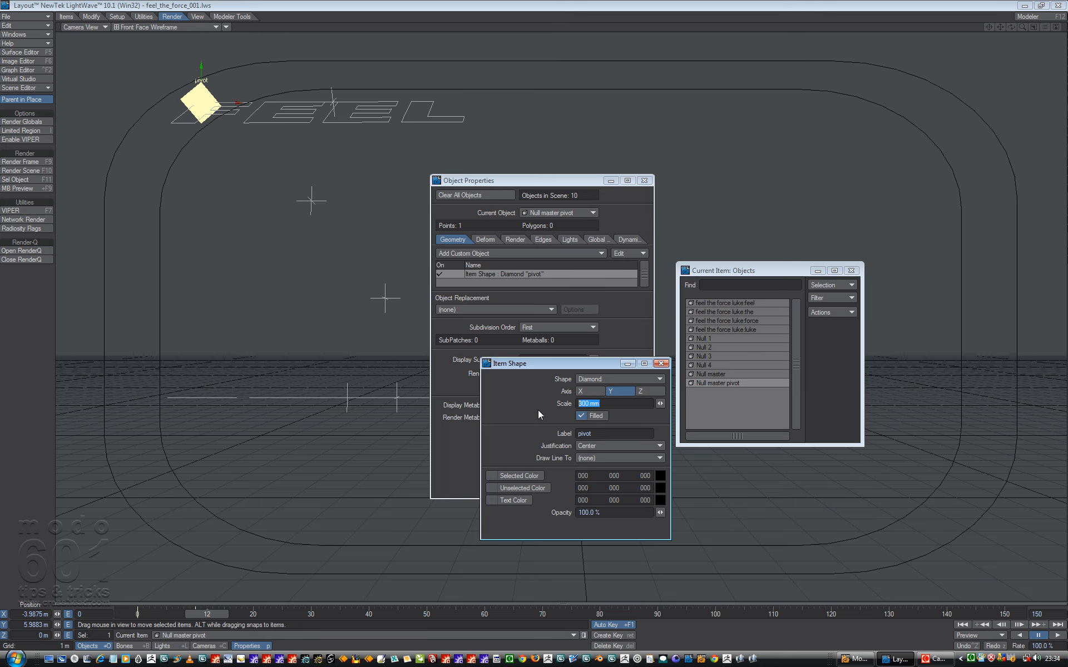
pyautogui.write('250')
pyautogui.press('Tab')
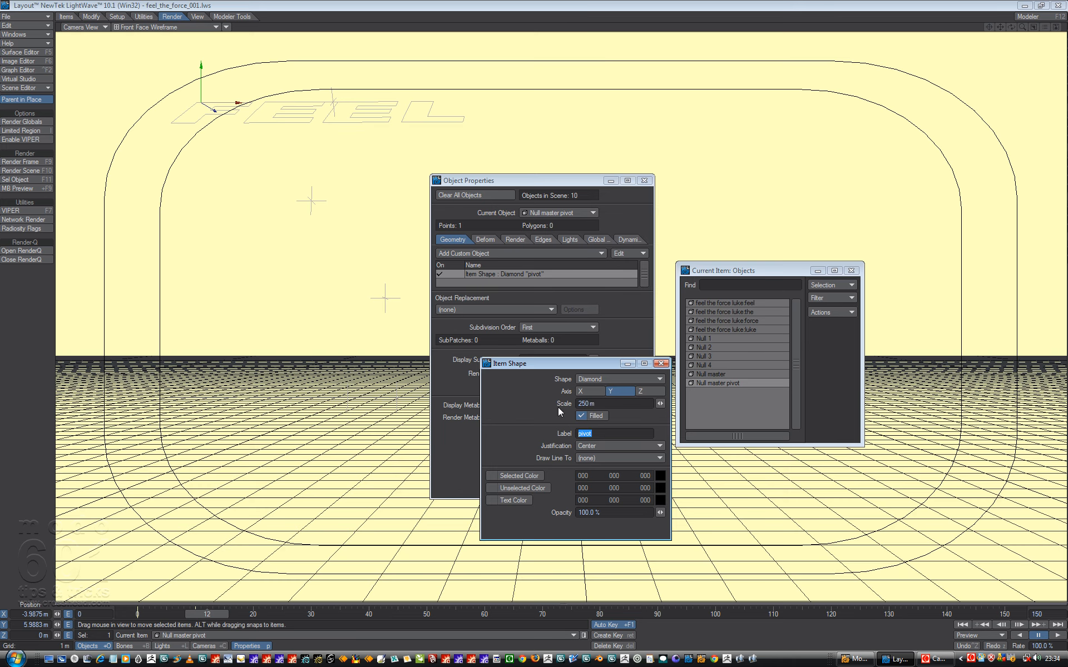
pyautogui.moveTo(597, 405); pyautogui.dragTo(575, 403)
pyautogui.write('250')
pyautogui.press('Return')
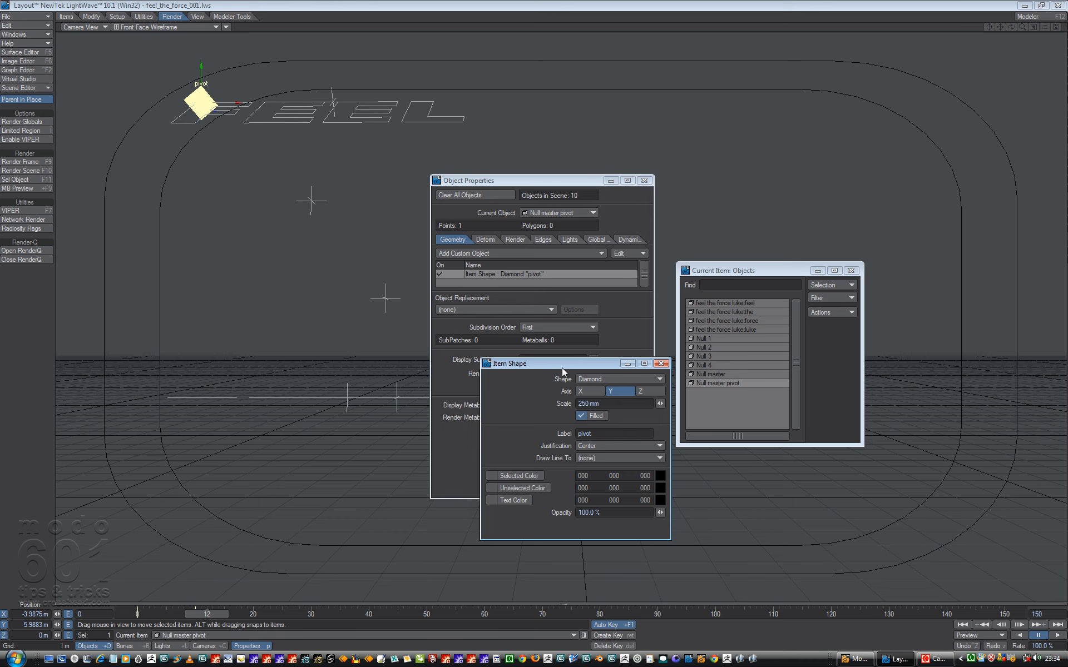
pyautogui.moveTo(561, 368); pyautogui.dragTo(541, 367)
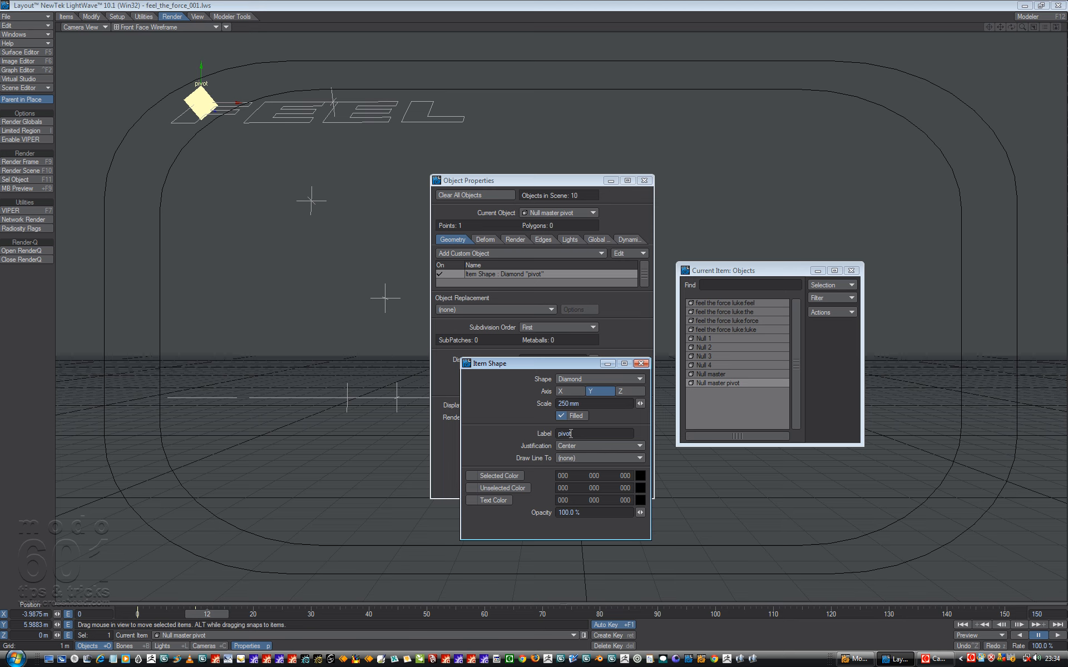
pyautogui.click(642, 363)
pyautogui.moveTo(523, 180); pyautogui.dragTo(869, 131)
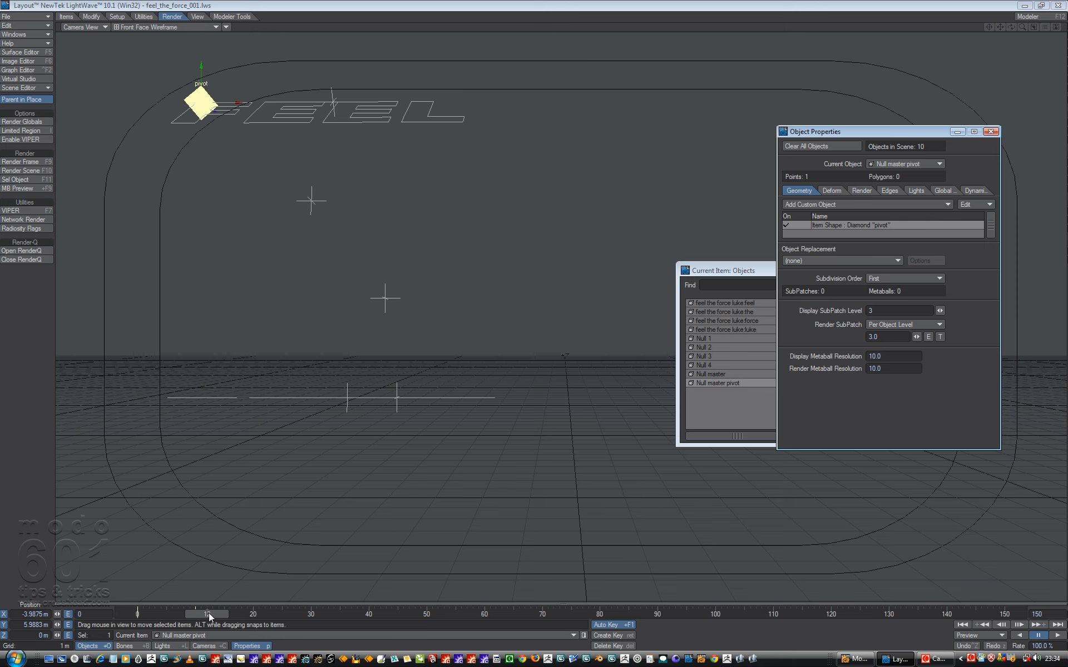
# - Open the Scene Editor in place of the item list and delay Null 4's keyframes by about one frame
pyautogui.click(529, 317)
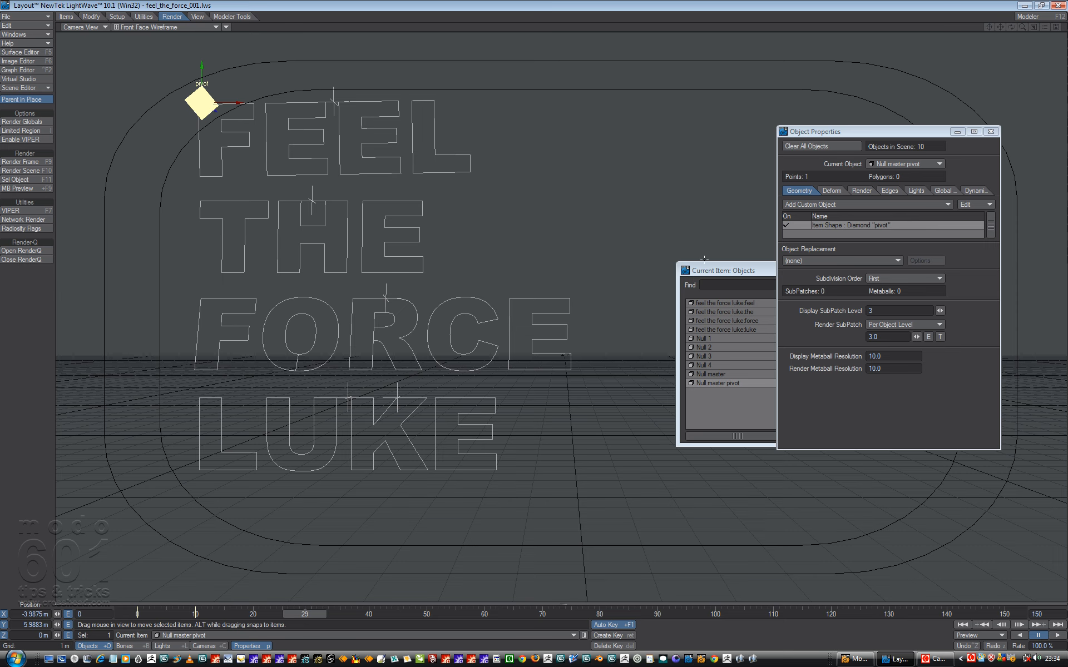
pyautogui.moveTo(734, 270); pyautogui.dragTo(600, 314)
pyautogui.click(716, 318)
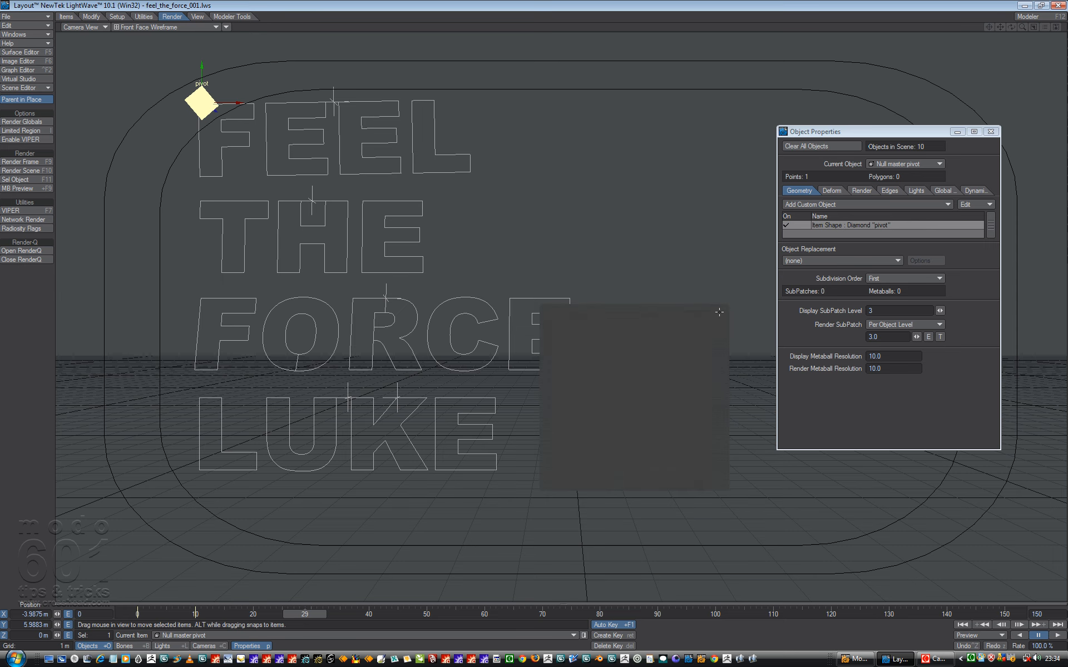
pyautogui.click(34, 90)
pyautogui.click(31, 90)
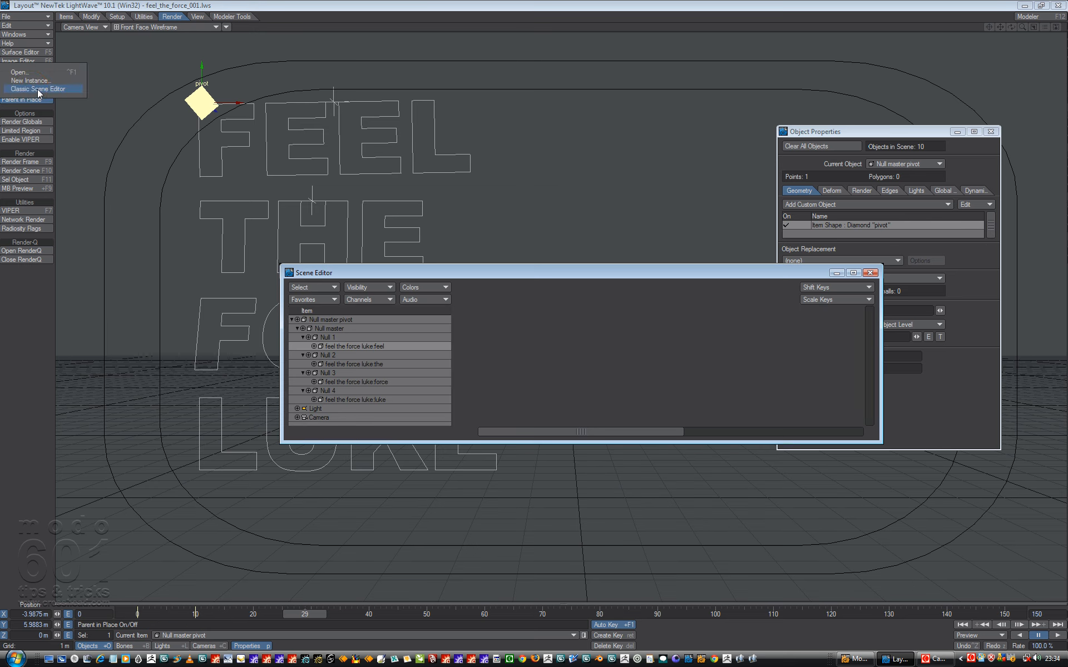
pyautogui.click(426, 273)
pyautogui.moveTo(425, 273); pyautogui.dragTo(598, 227)
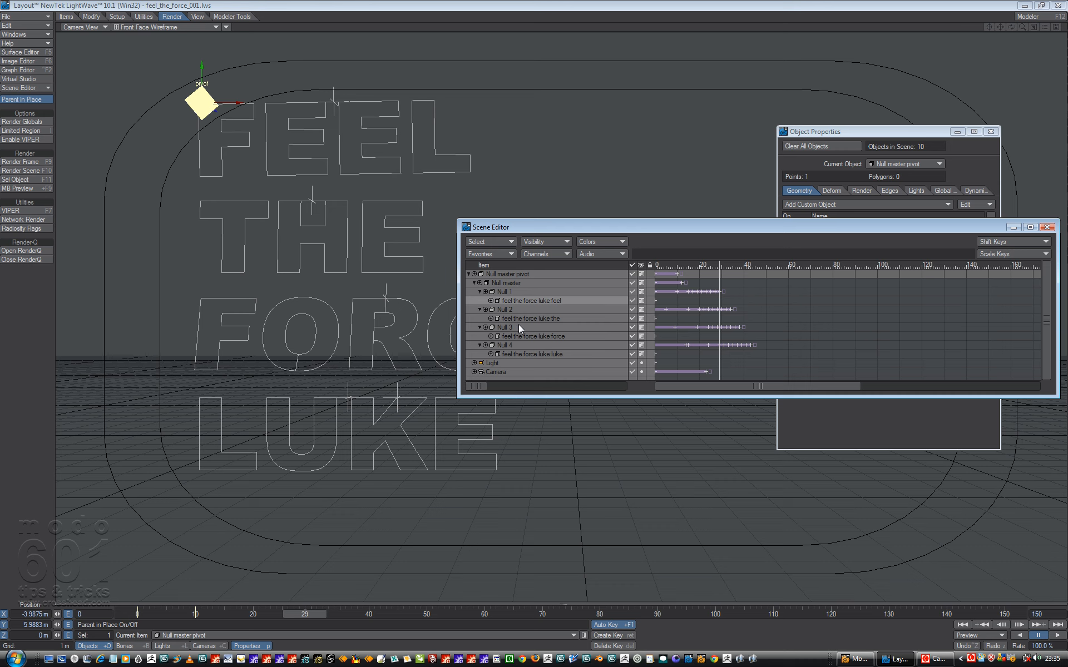
pyautogui.moveTo(675, 346); pyautogui.dragTo(677, 345)
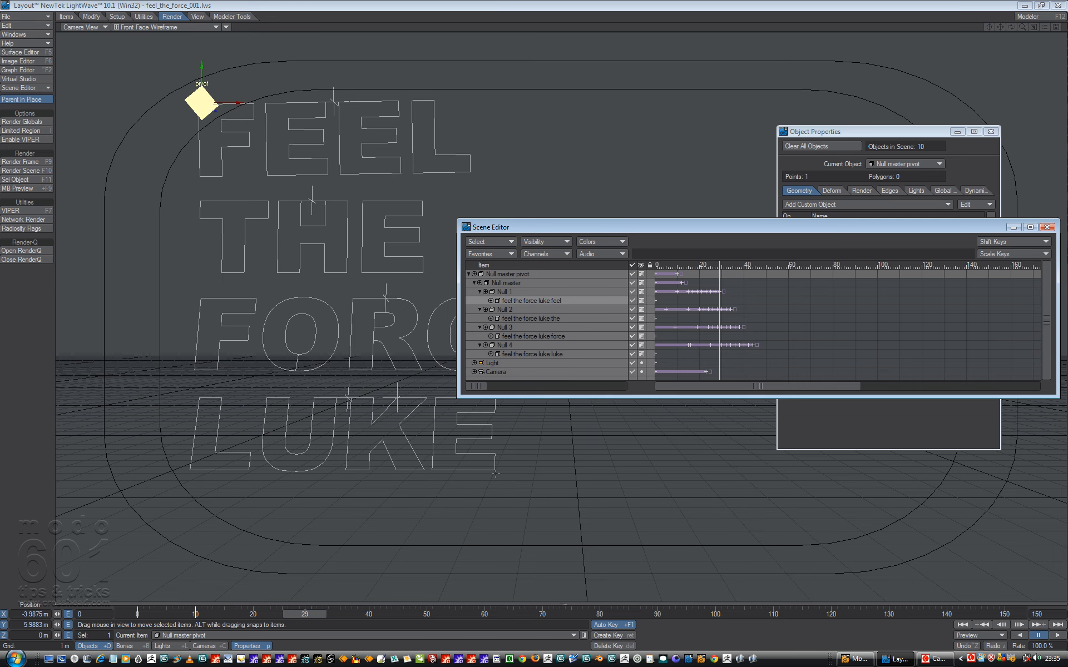
# - Render frame 22 of the animation to preview the rotating words
pyautogui.moveTo(325, 614); pyautogui.dragTo(265, 614)
pyautogui.press('F9')
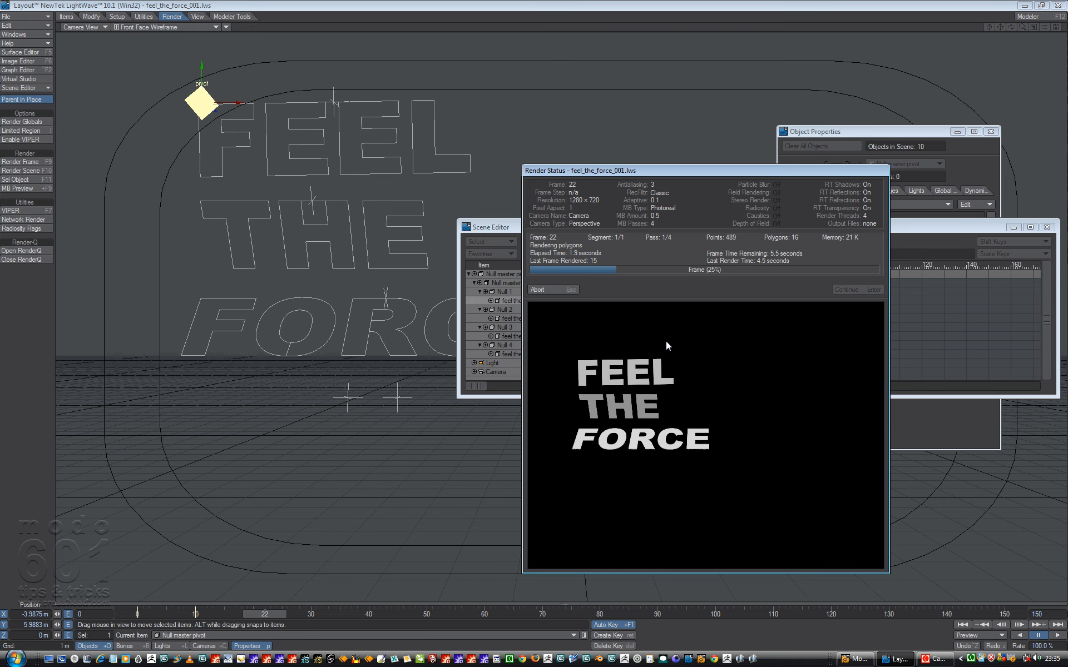
# - Abort the running render of frame 22
pyautogui.click(557, 290)
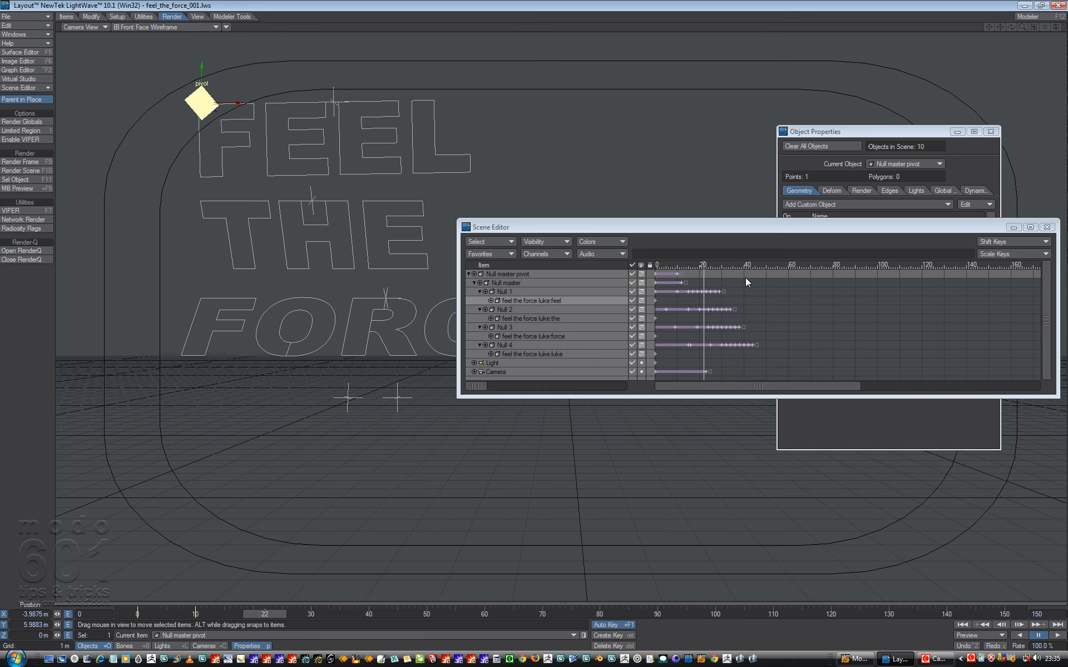
pyautogui.click(938, 659)
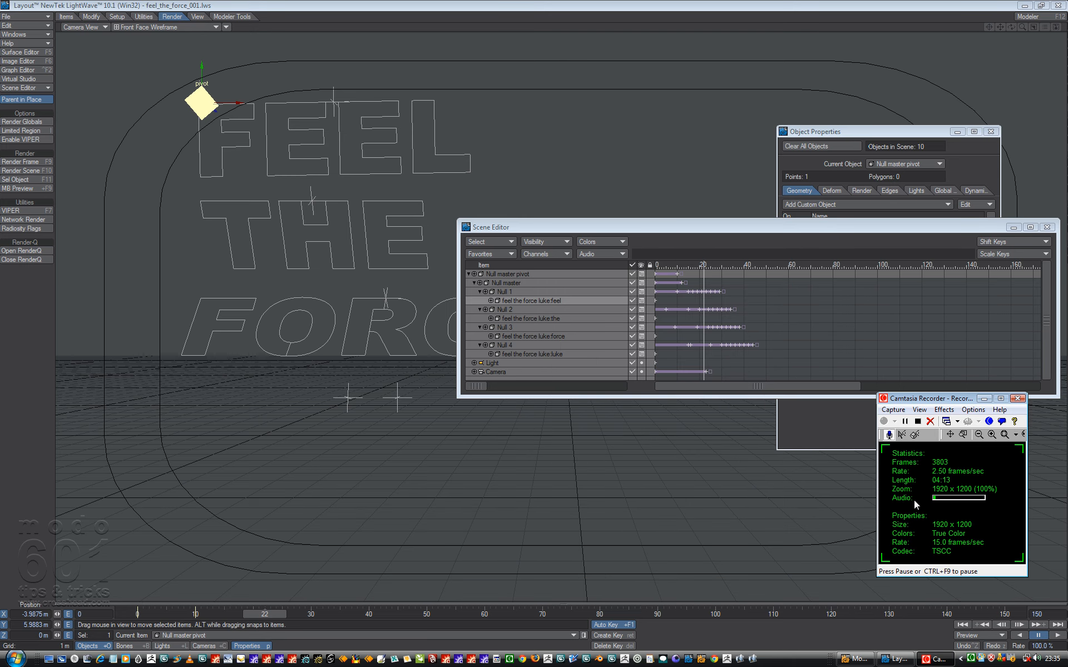
pyautogui.click(905, 422)
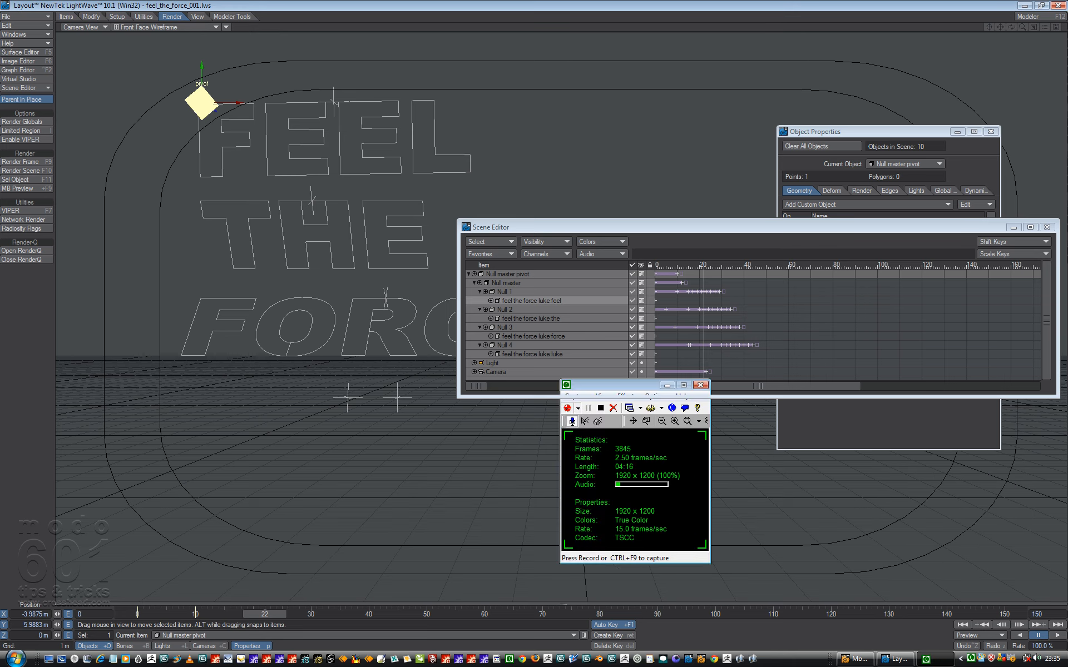
pyautogui.click(568, 408)
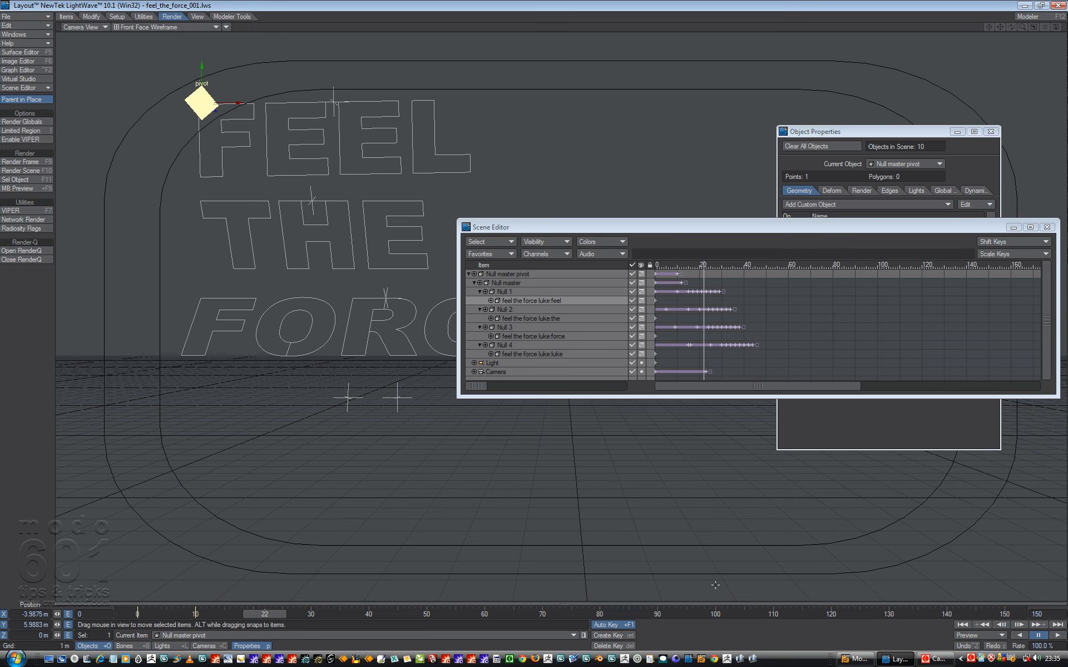
pyautogui.click(936, 659)
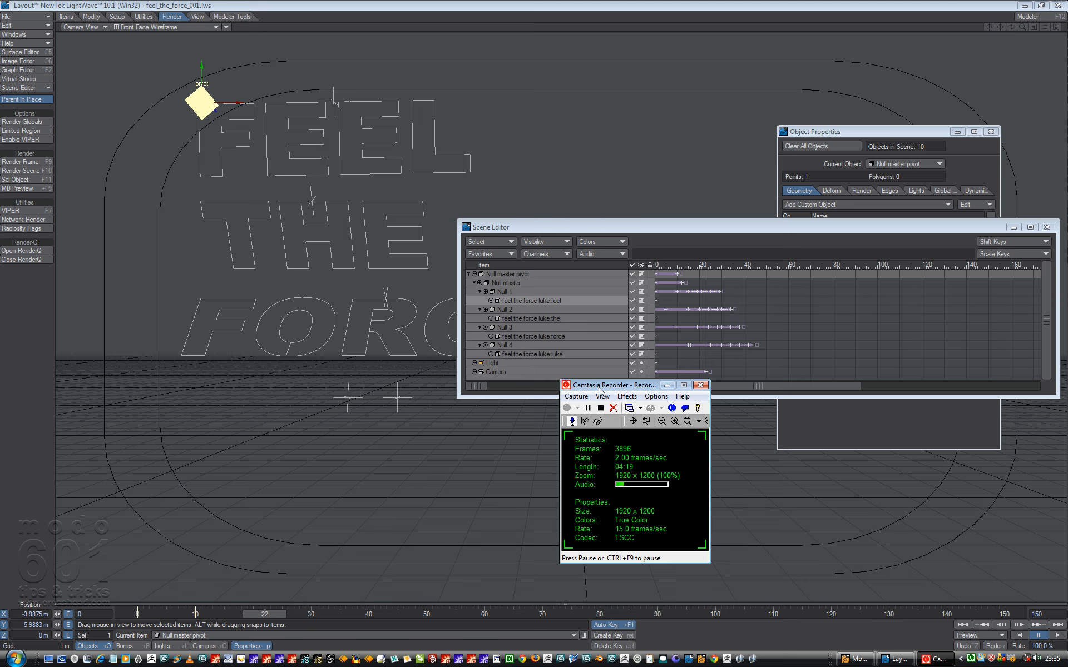
pyautogui.moveTo(600, 390); pyautogui.dragTo(833, 411)
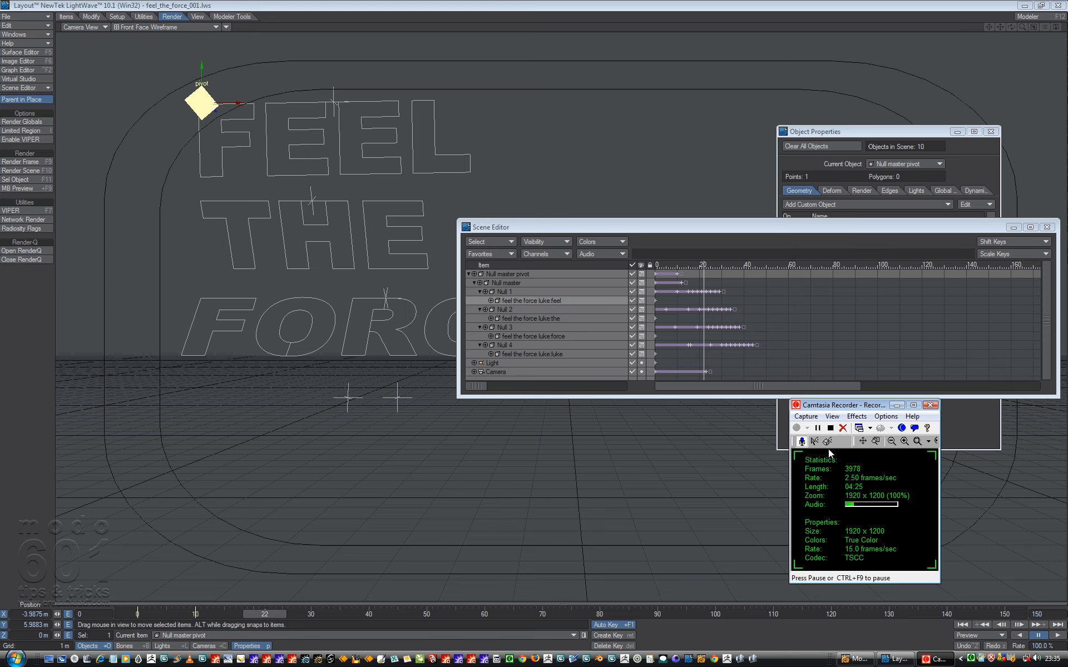
pyautogui.moveTo(823, 405); pyautogui.dragTo(769, 408)
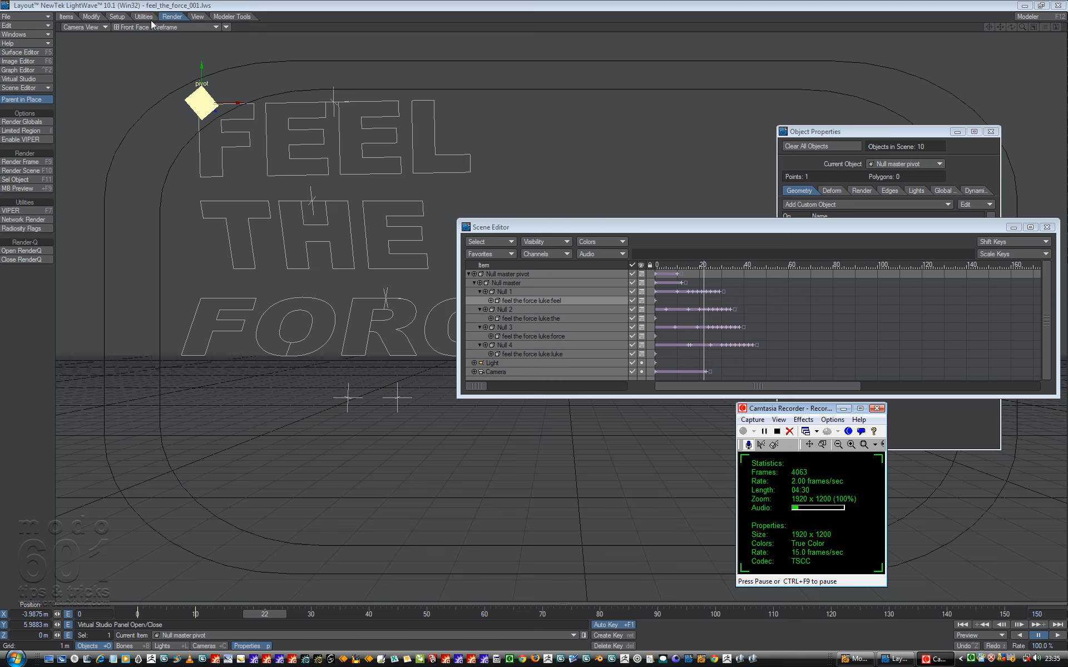
# - Examine the global render settings and the camera's resolution, antialiasing and motion blur properties, and close both windows
pyautogui.click(22, 122)
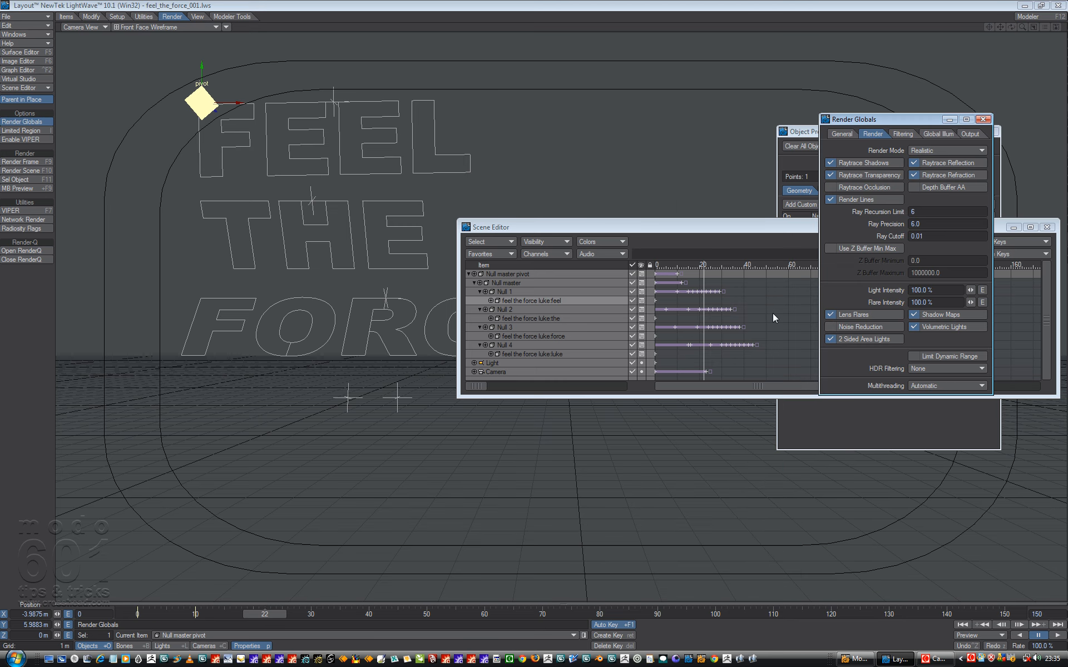
pyautogui.moveTo(865, 119); pyautogui.dragTo(604, 258)
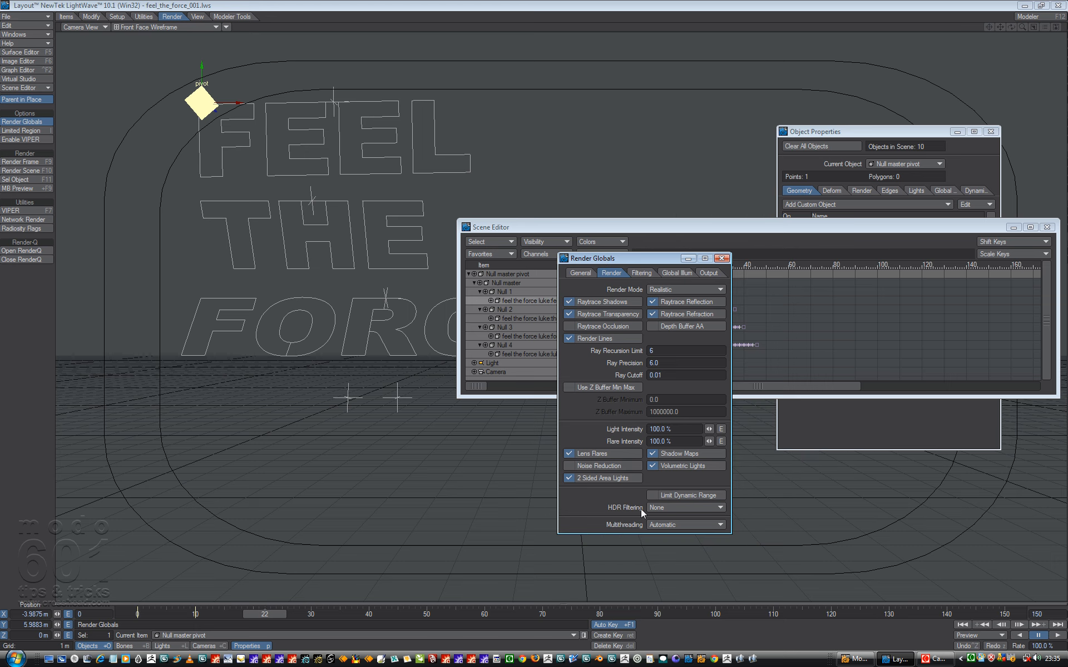
pyautogui.click(212, 647)
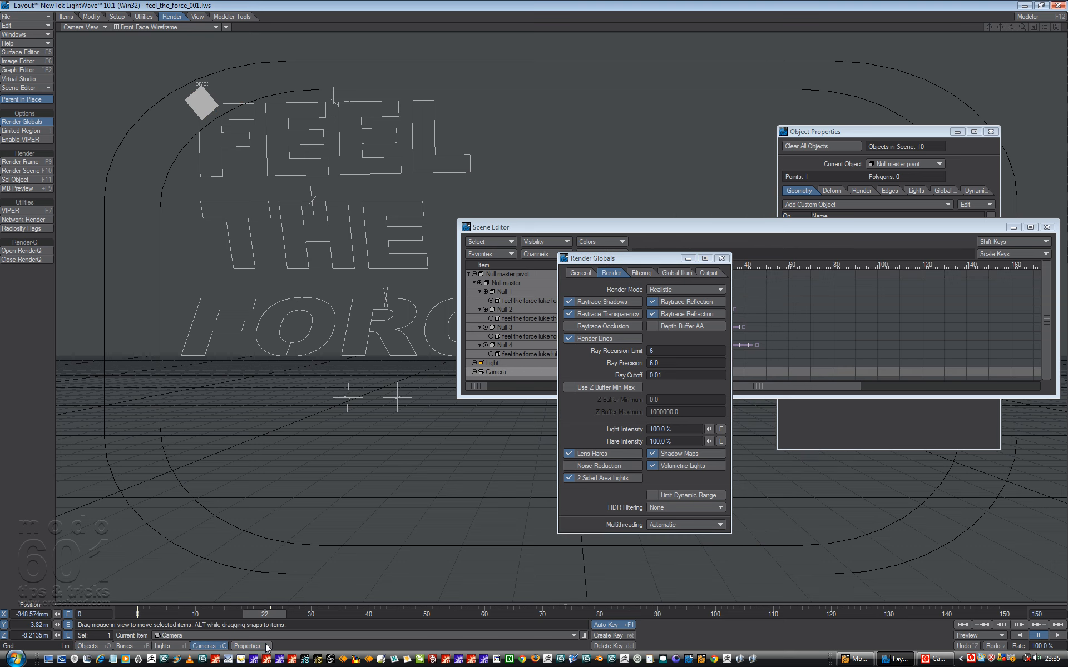
pyautogui.click(256, 646)
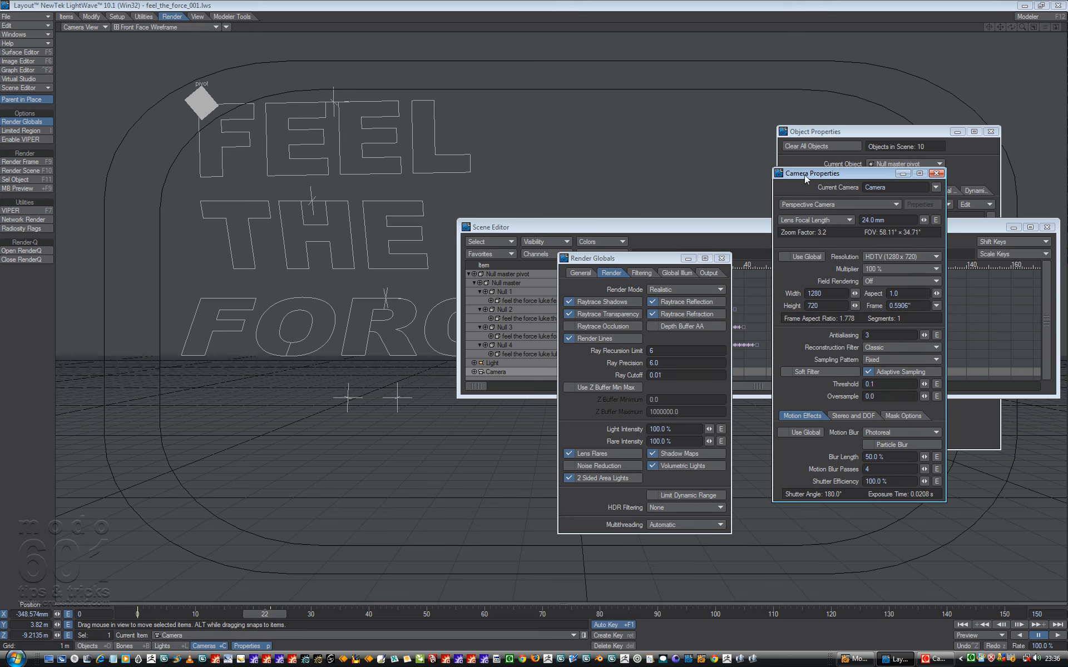
pyautogui.moveTo(804, 174); pyautogui.dragTo(287, 229)
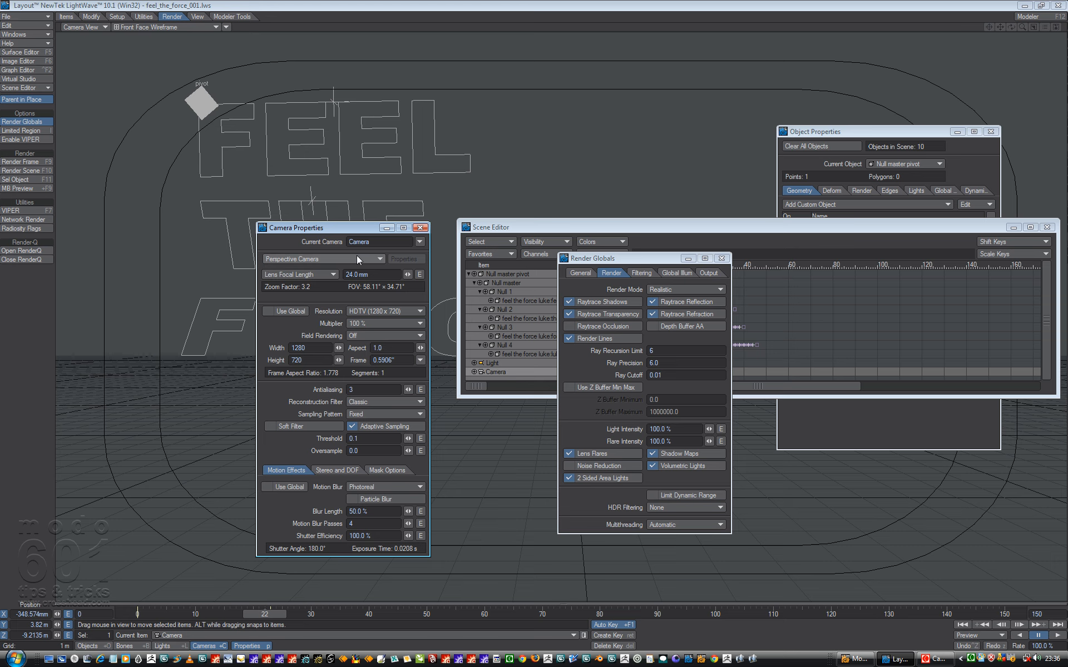
pyautogui.click(420, 227)
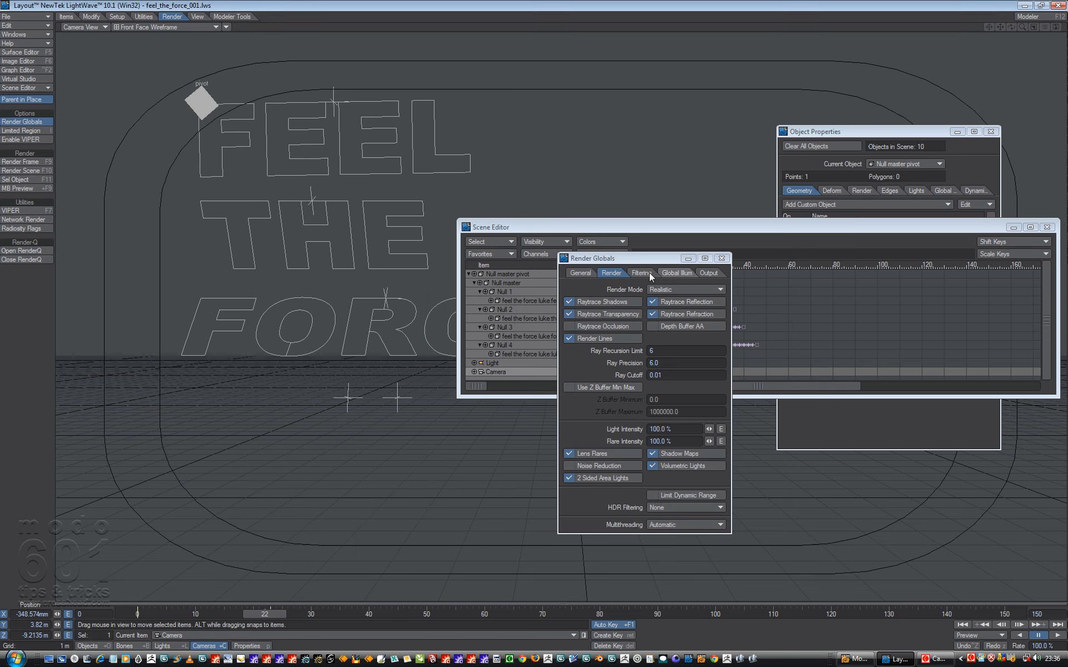
pyautogui.click(721, 258)
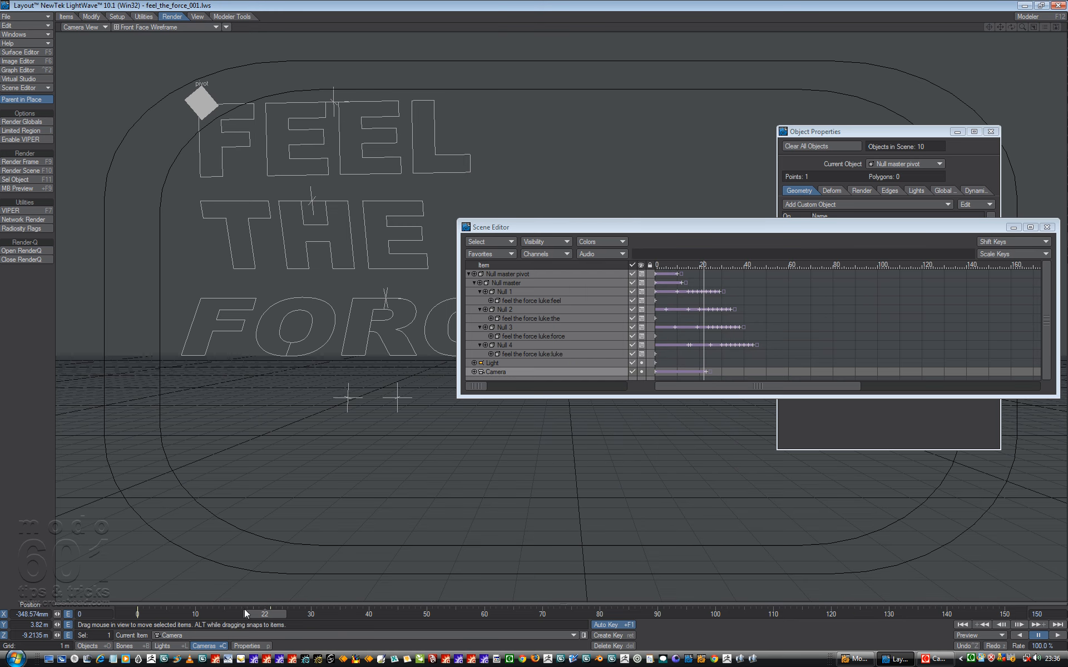
# - Display the camera view as Shaded Solid and scrub the animation forward to frame 34
pyautogui.click(162, 27)
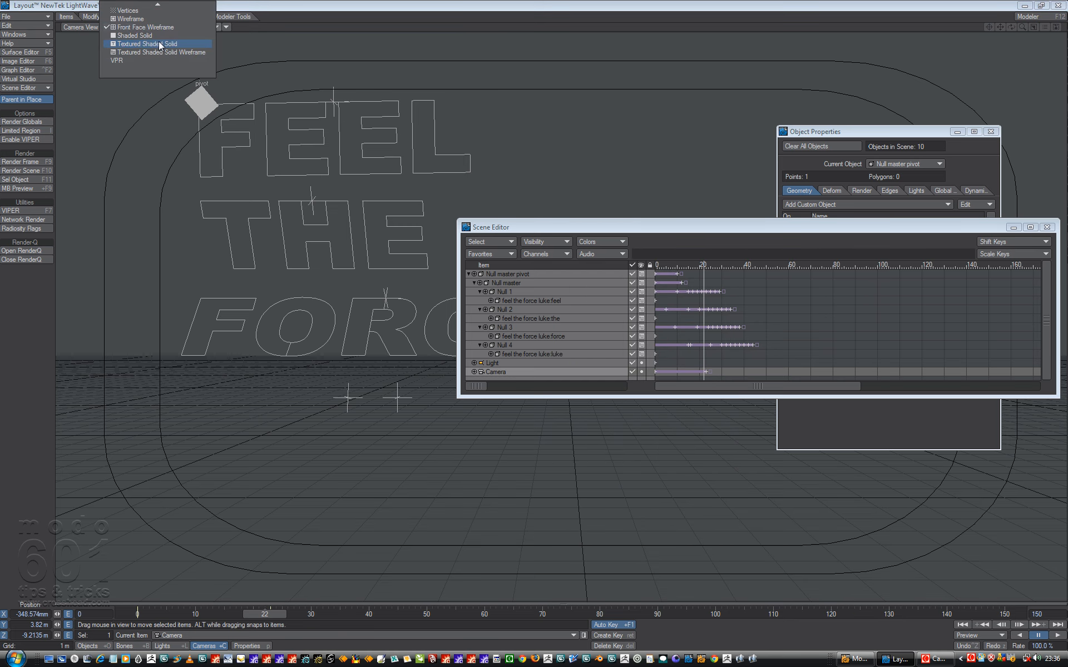
pyautogui.click(171, 41)
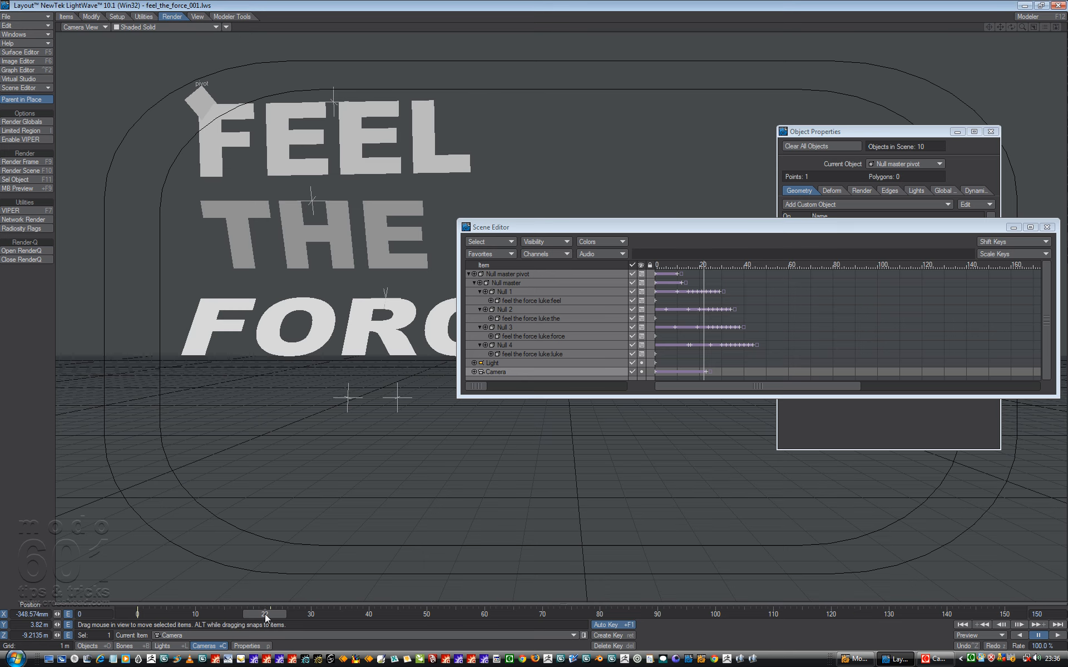
pyautogui.moveTo(265, 614)
pyautogui.mouseDown()
pyautogui.moveTo(138, 614)
pyautogui.moveTo(357, 614)
pyautogui.moveTo(190, 614)
pyautogui.moveTo(334, 614)
pyautogui.mouseUp()
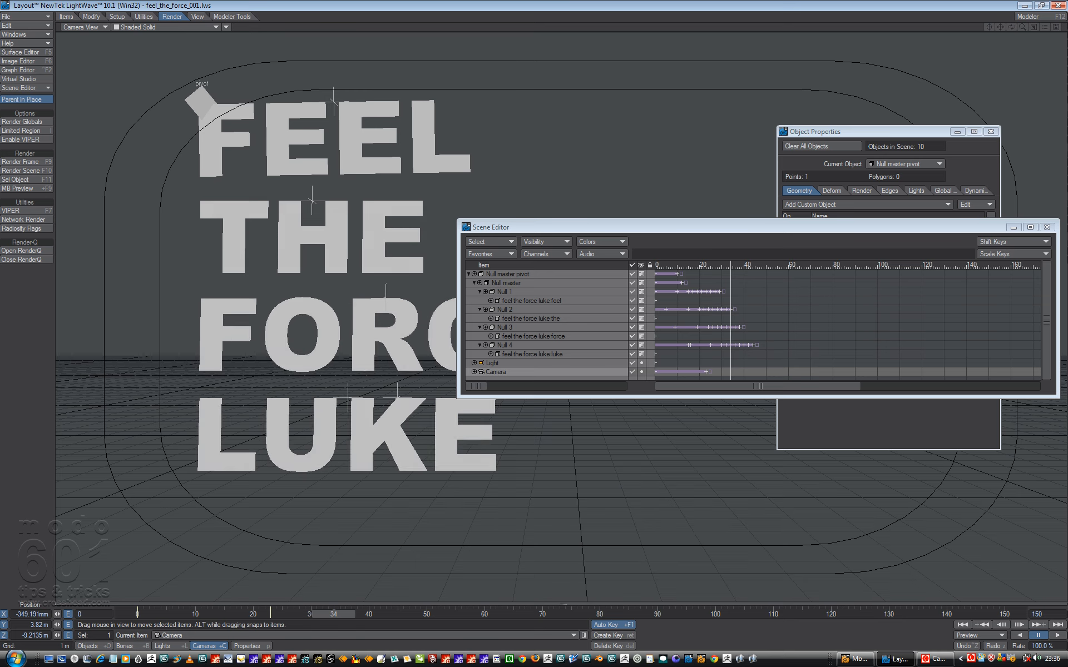
# - Save the scene under the new file name feel_the_force_002
pyautogui.click(10, 17)
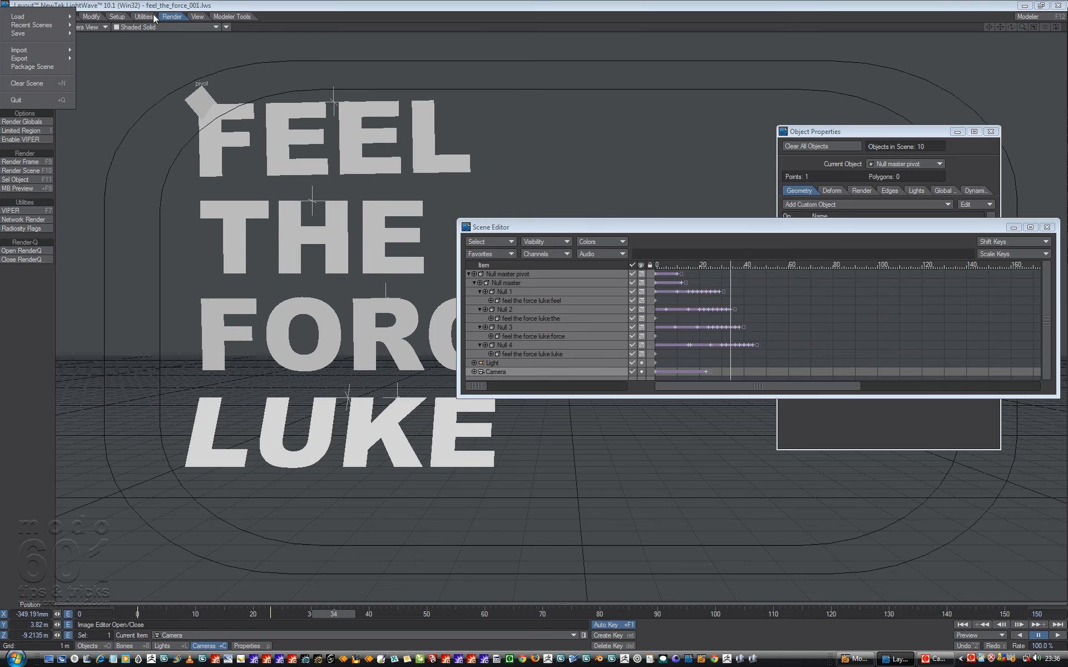
pyautogui.moveTo(33, 35)
pyautogui.click(100, 43)
pyautogui.click(149, 410)
pyautogui.press('BackSpace')
pyautogui.write('2')
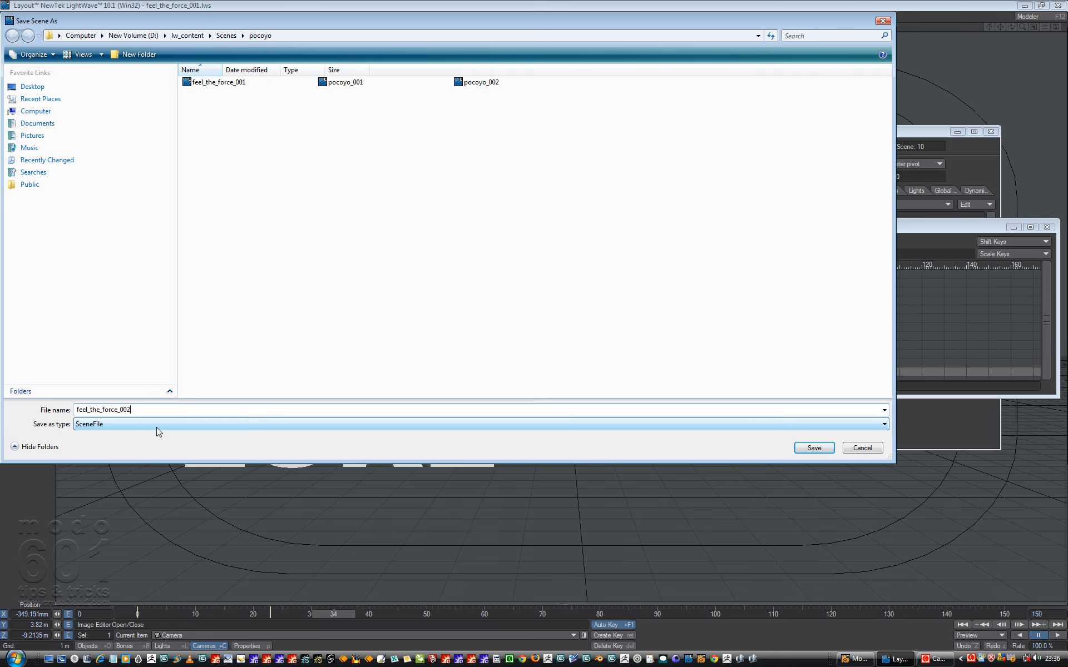
pyautogui.press('Return')
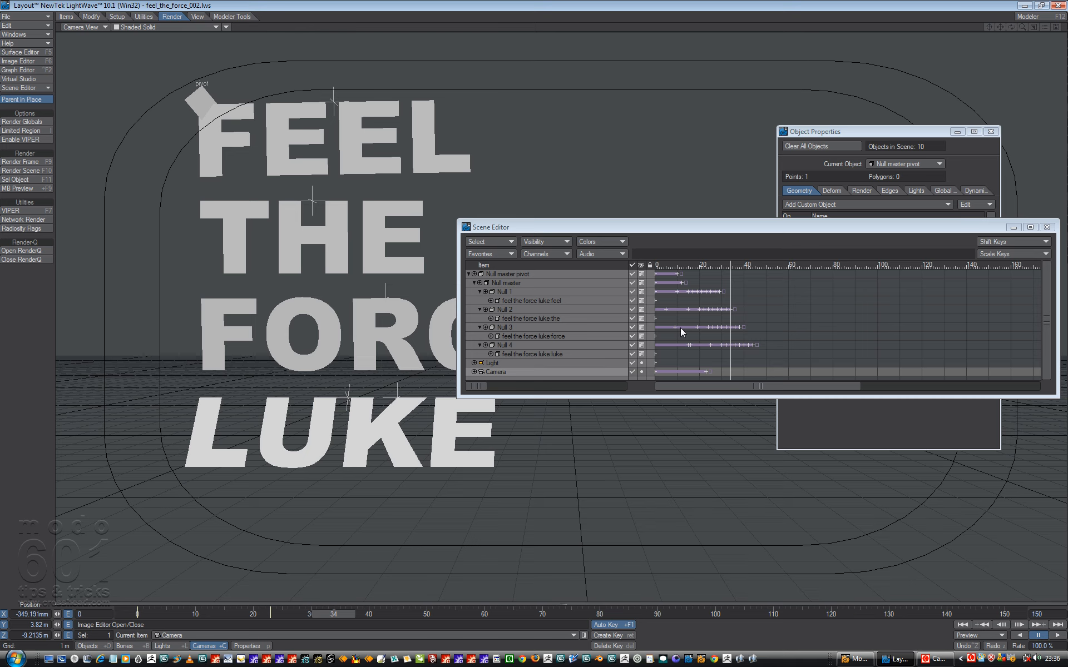
# - Move the Scene Editor lower over the view and close it
pyautogui.moveTo(700, 228); pyautogui.dragTo(486, 377)
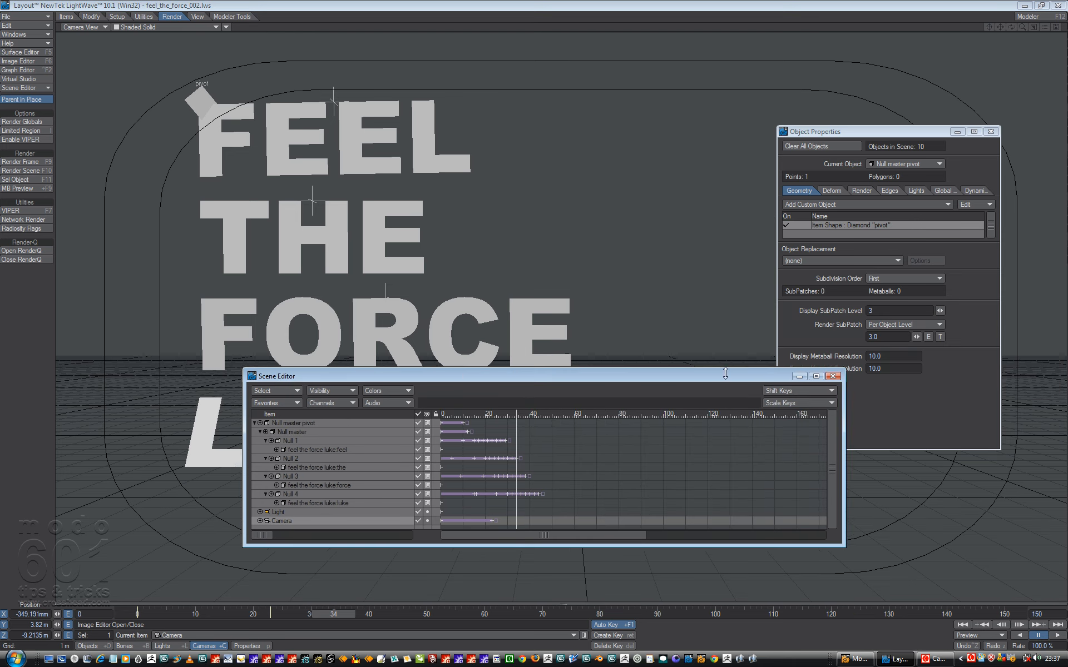
pyautogui.click(835, 377)
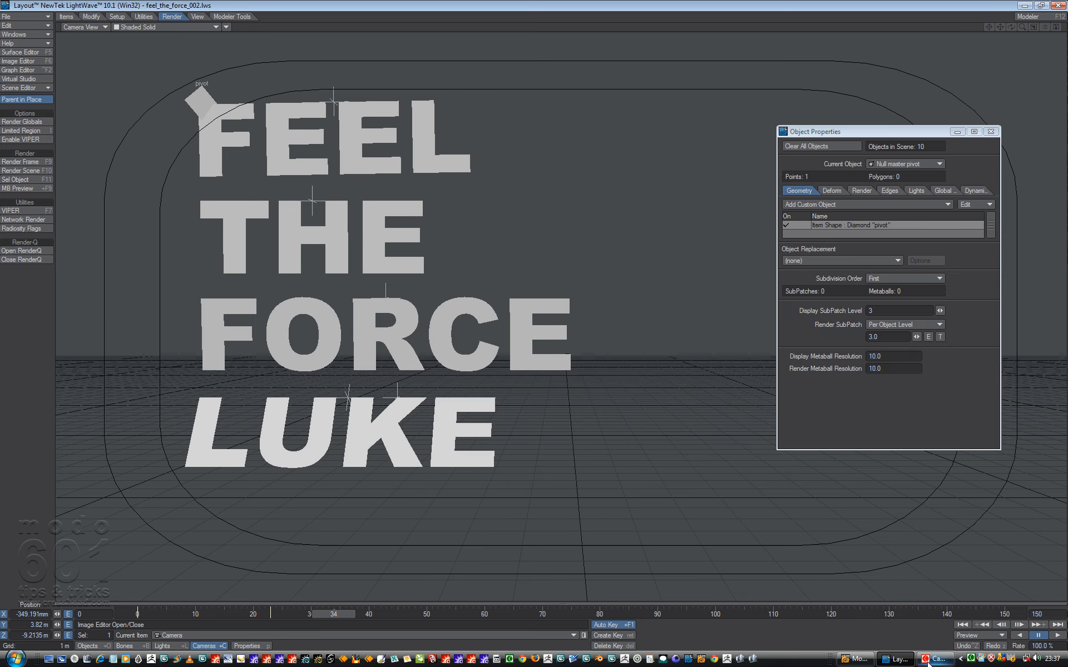
pyautogui.click(971, 660)
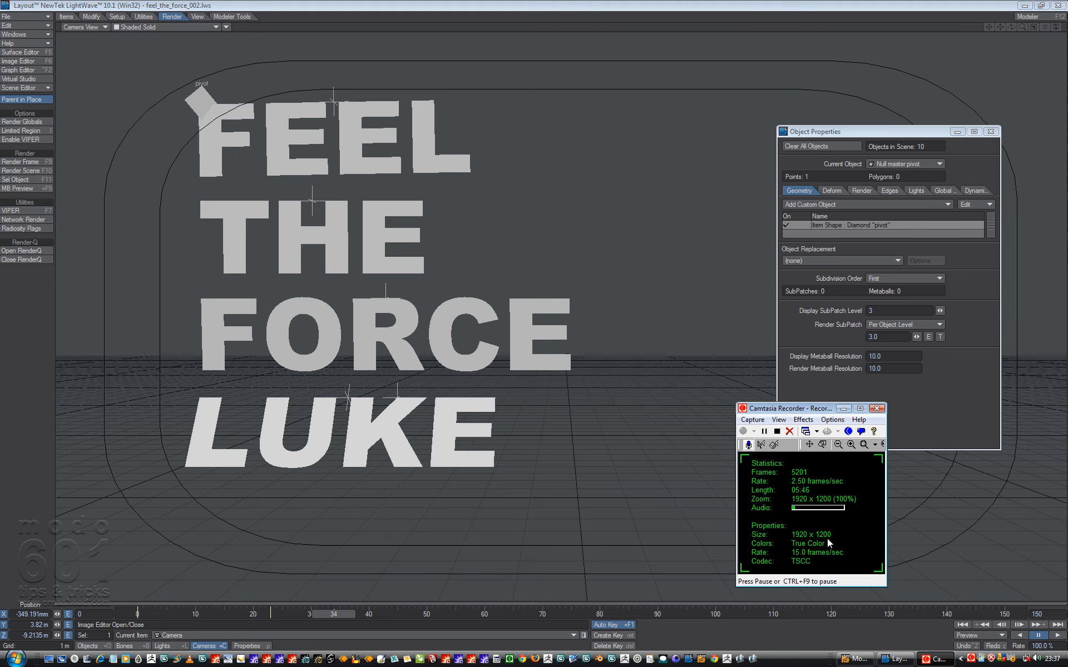